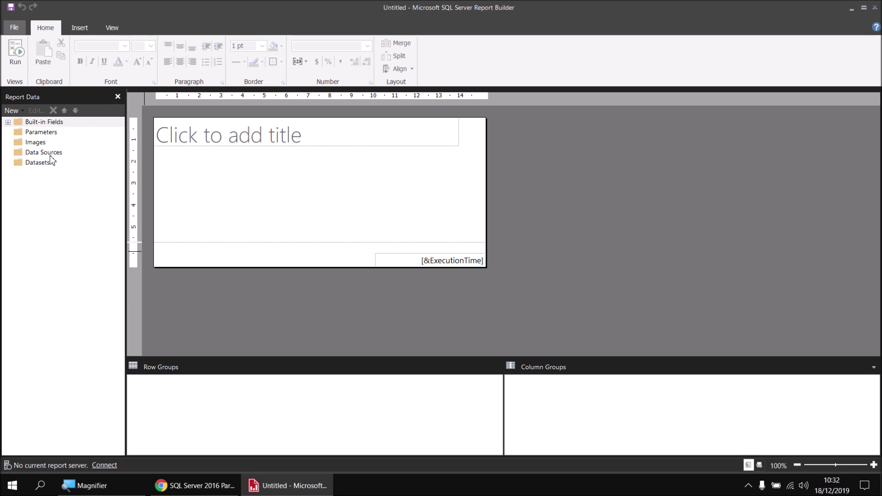
Bring the YouTube video 'SQL Server 2016 Part 8 - The Wise Owl Movies Database' in Chrome to the front.
left_click(194, 490)
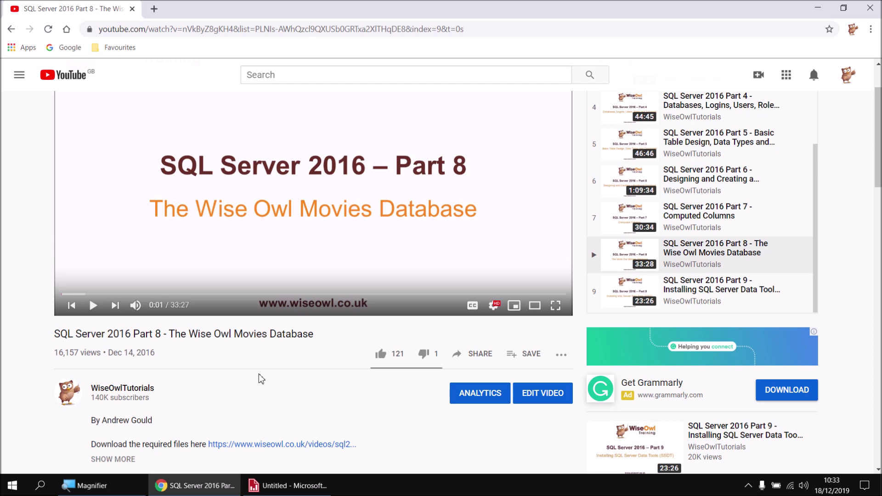
Switch back to the blank untitled report in Report Builder.
left_click(283, 488)
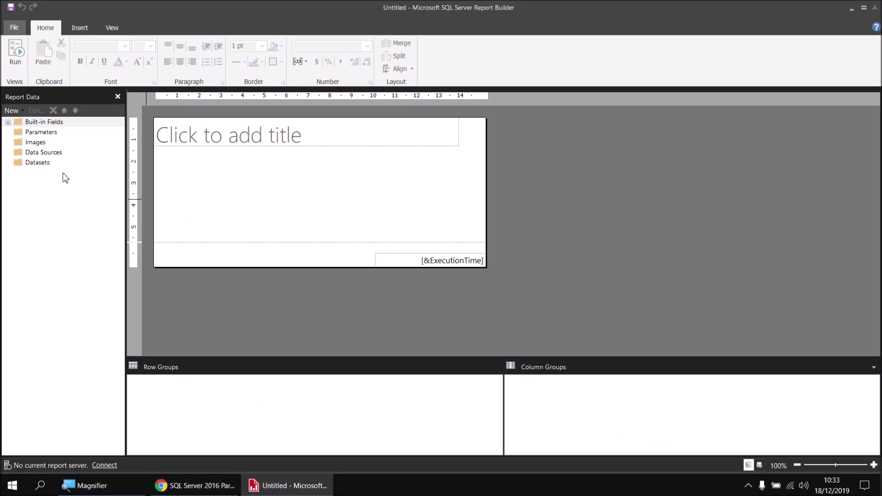
Add a new data source named Movies using an embedded connection.
right_click(60, 155)
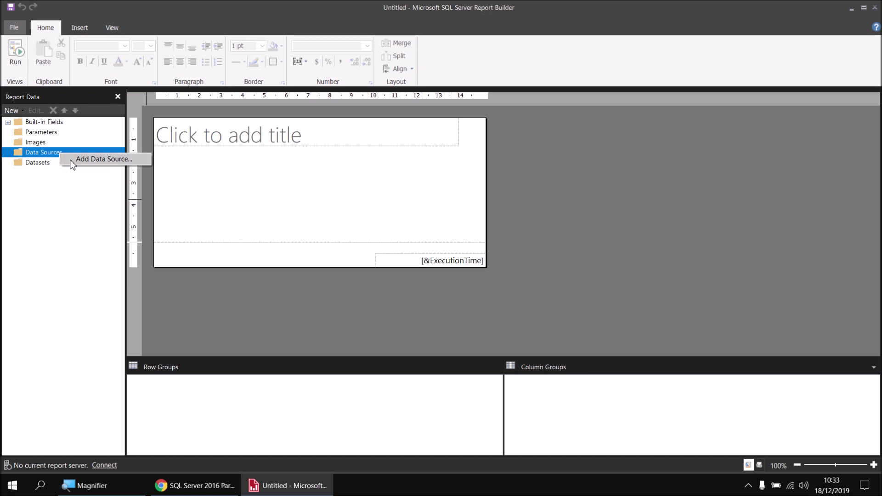
left_click(92, 160)
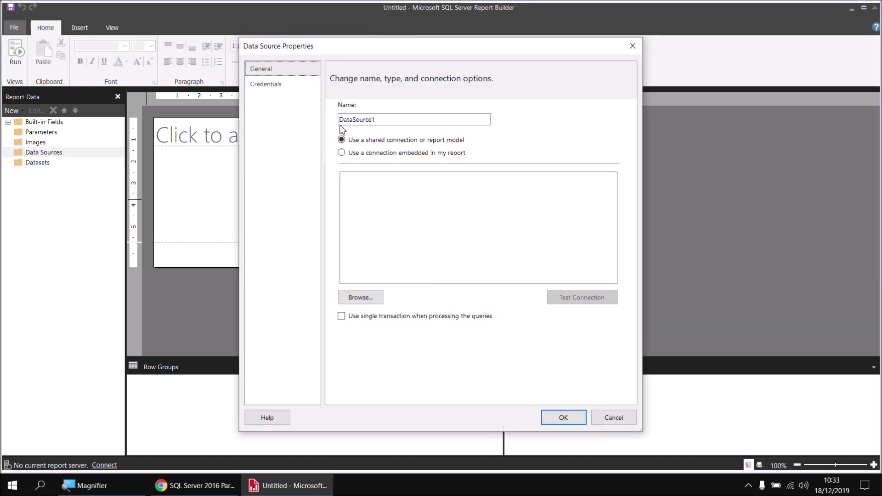
double_click(351, 120)
type("Movies")
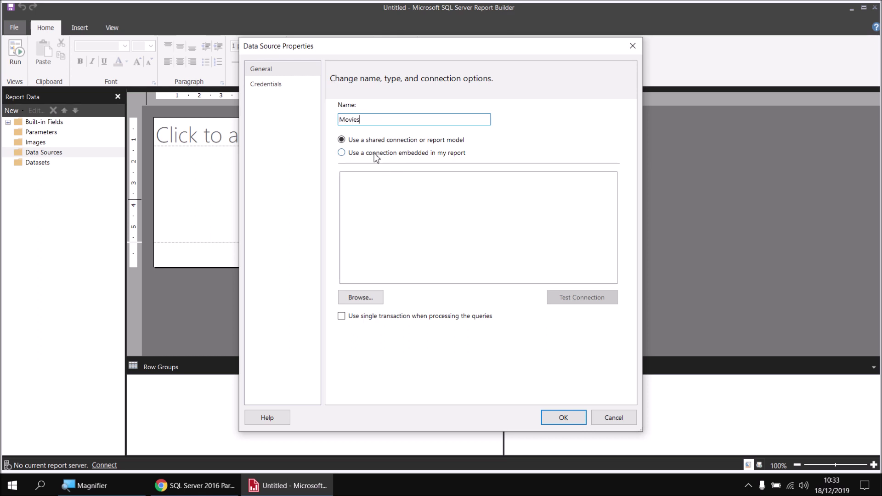
left_click(376, 158)
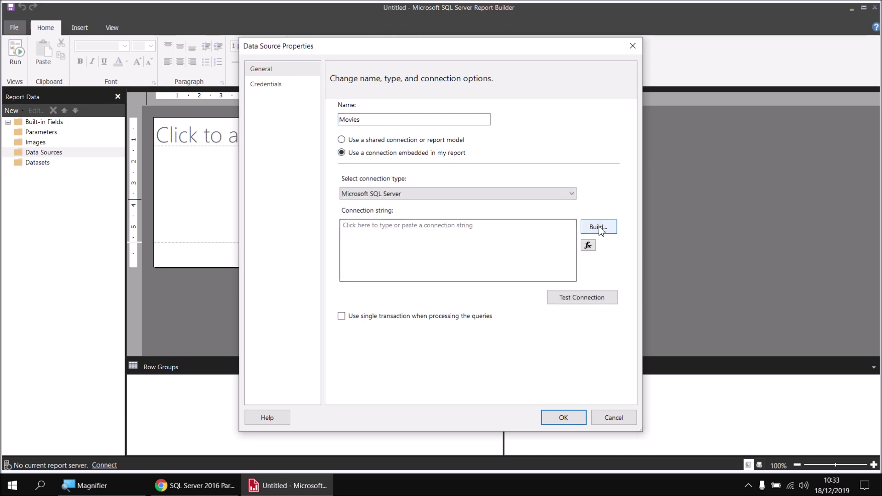
Build its connection to server .\sql2017 and the Movies database, then confirm.
left_click(600, 228)
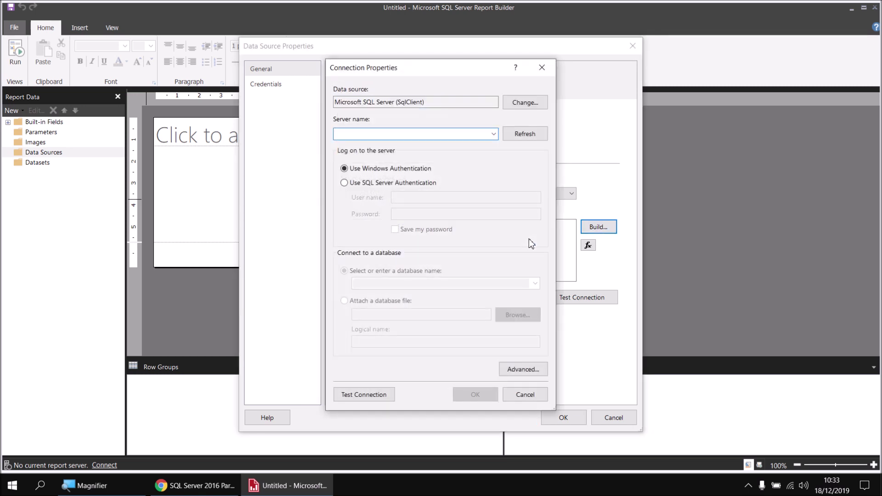
type(".\\sql2017")
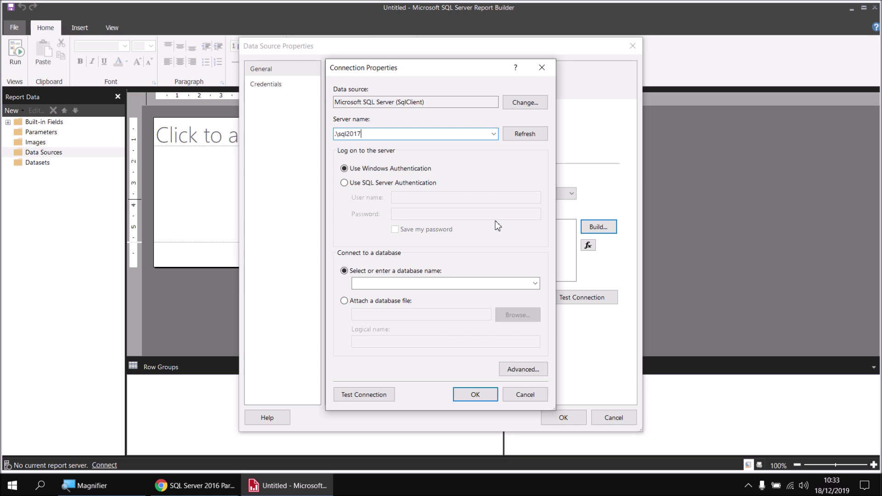
left_click(535, 283)
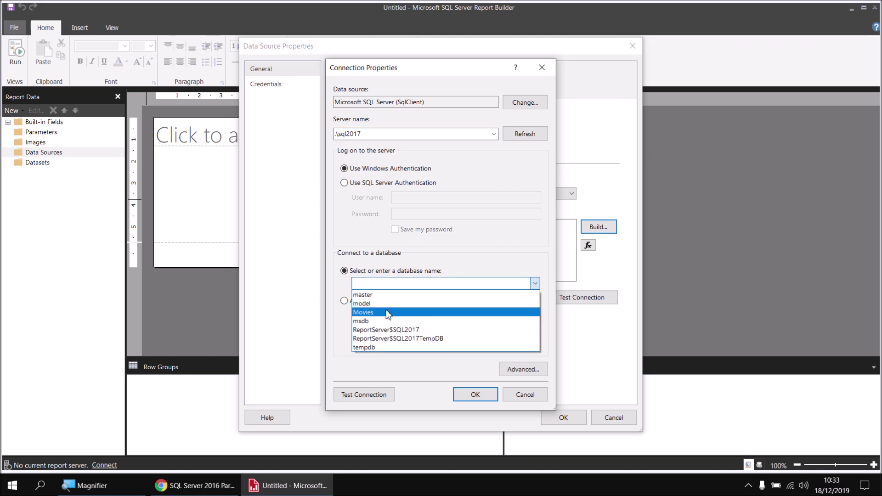
left_click(389, 314)
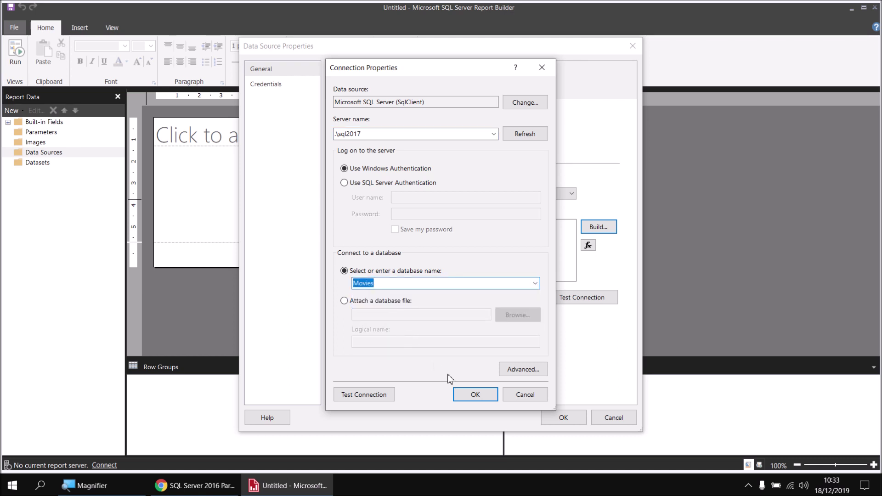
left_click(474, 394)
left_click(563, 418)
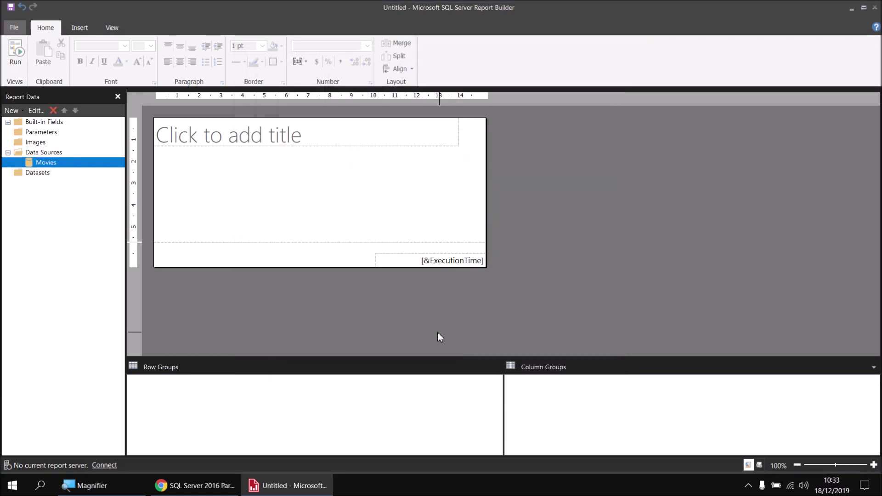
Add a dataset named Films based on the Movies data source and open the Query Designer.
right_click(58, 167)
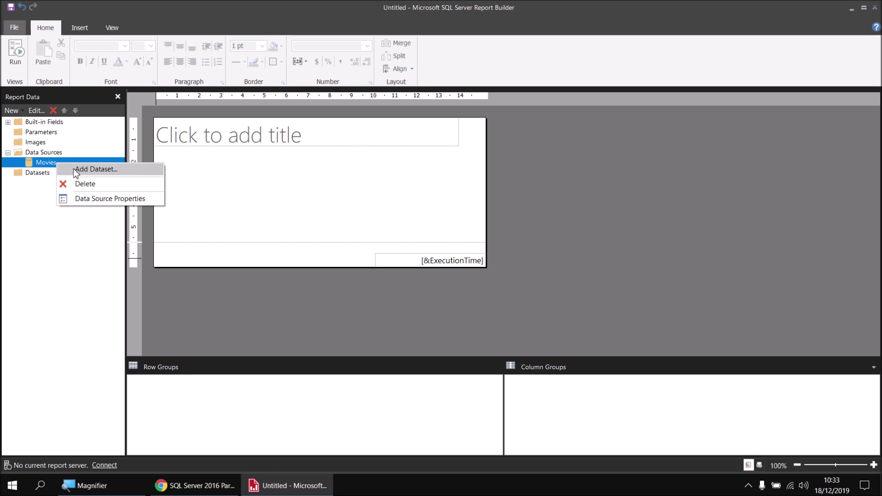
left_click(78, 169)
double_click(342, 104)
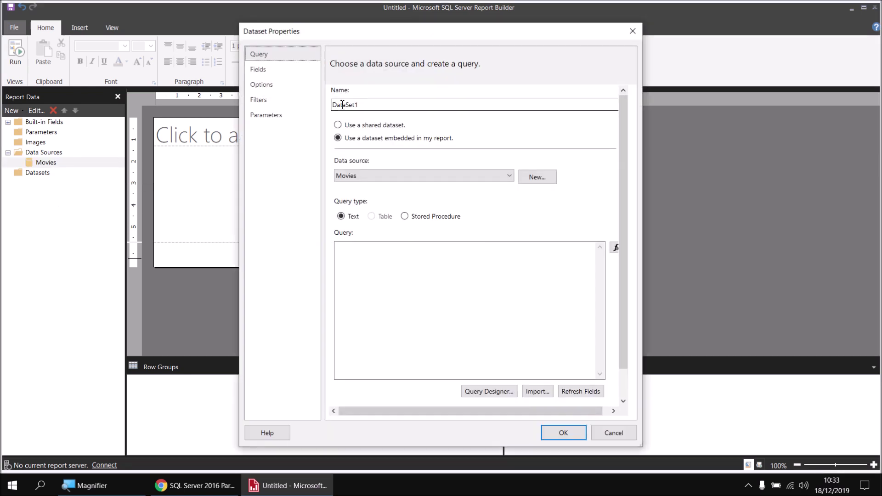
type("Films")
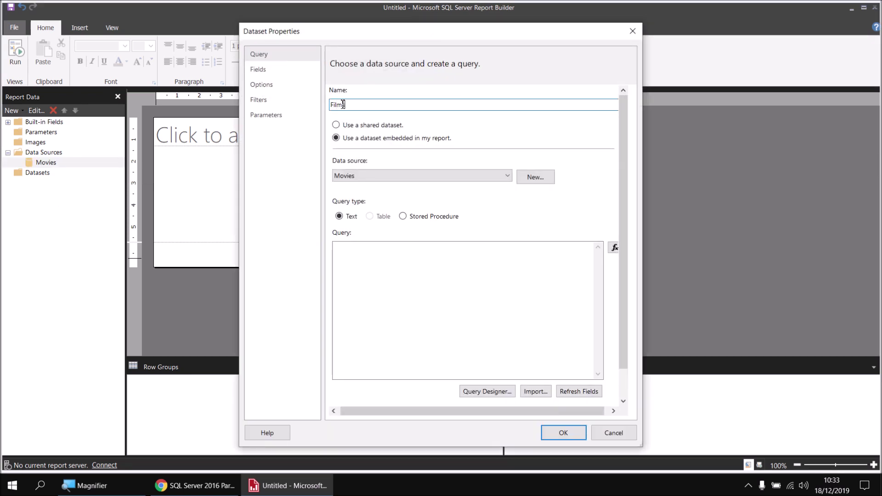
left_click(481, 394)
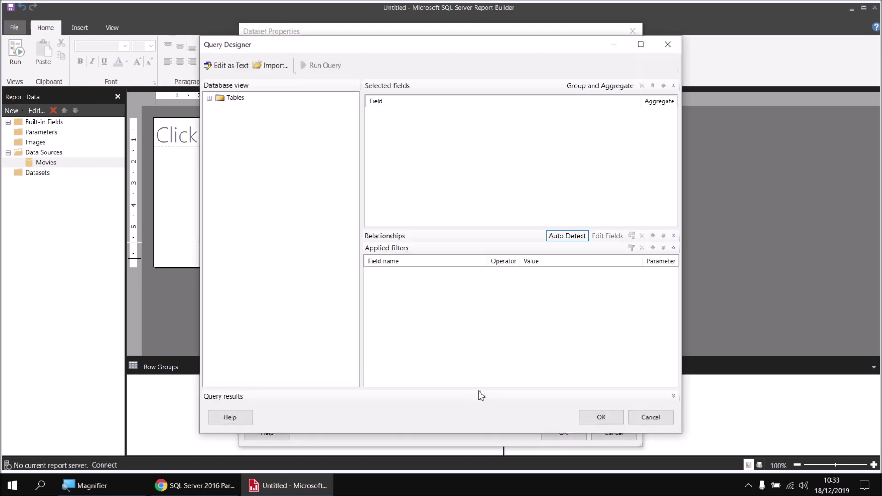
Select Film's Title, BudgetDollars and BoxOfficeDollars plus Country's Country field, then show relationships.
left_click(210, 99)
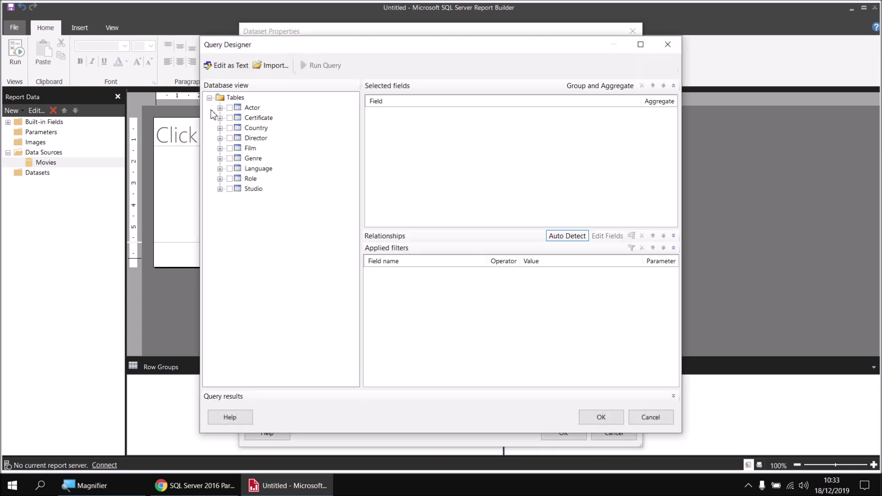
left_click(219, 149)
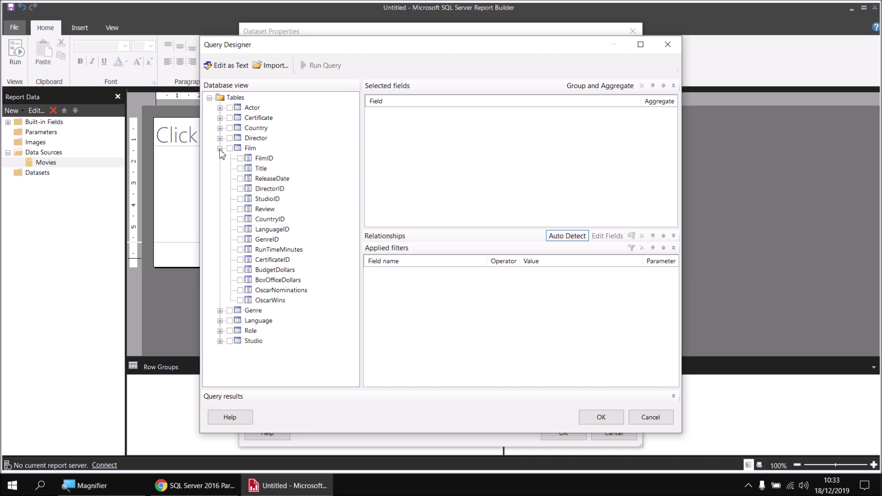
left_click(240, 169)
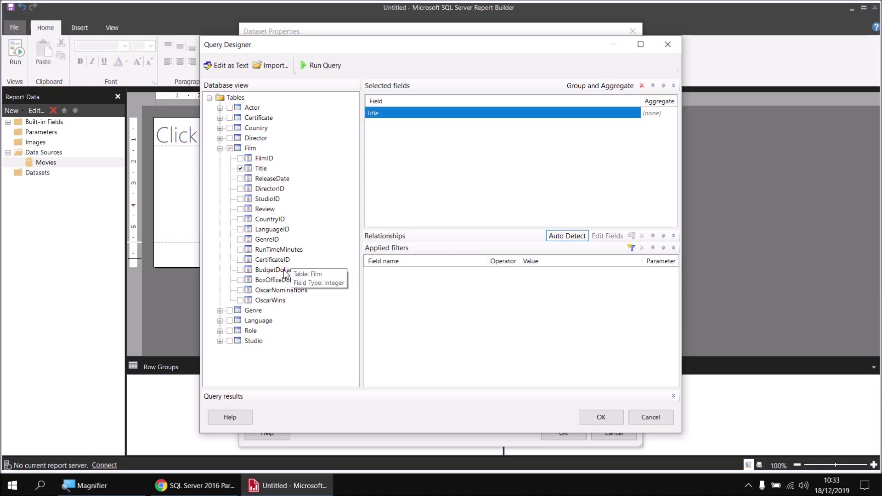
left_click(240, 270)
left_click(240, 280)
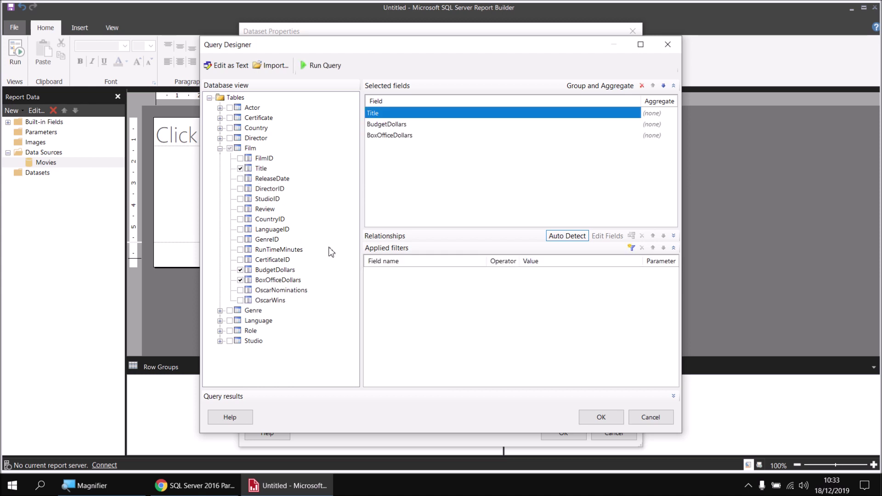
left_click(220, 128)
left_click(240, 149)
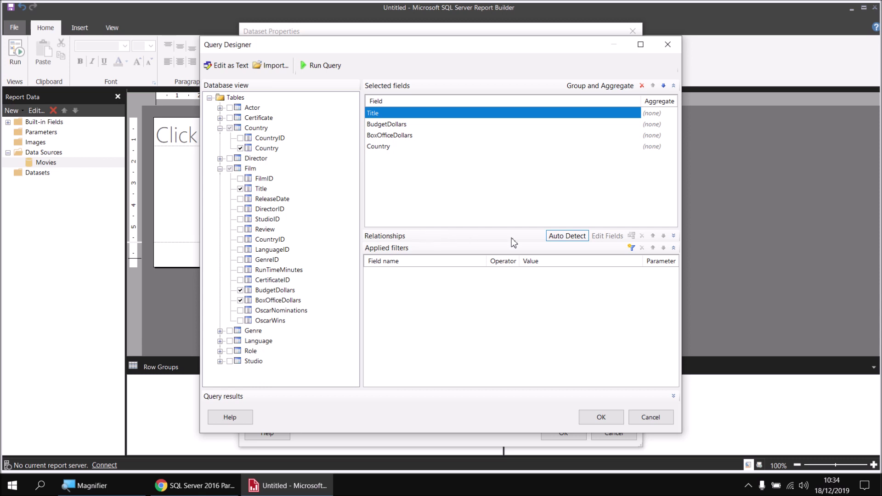
left_click(674, 237)
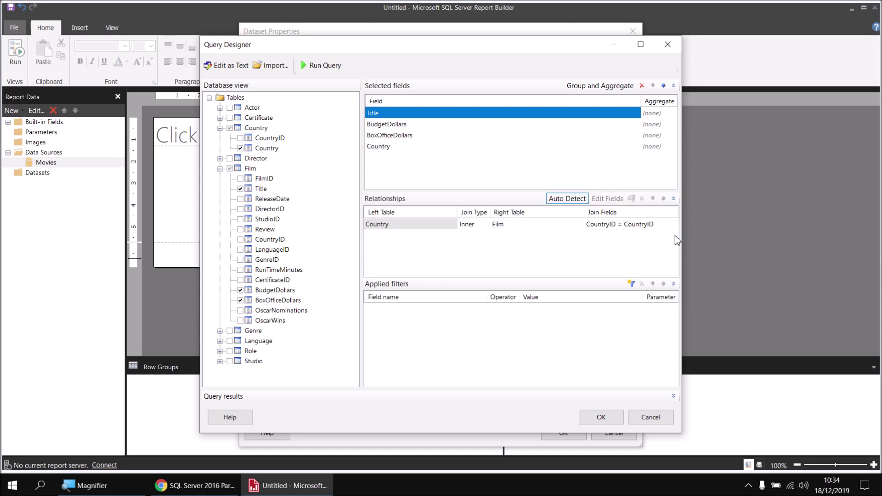
Change the Country–Film join to Right Outer and accept the query and Films dataset.
left_click(481, 225)
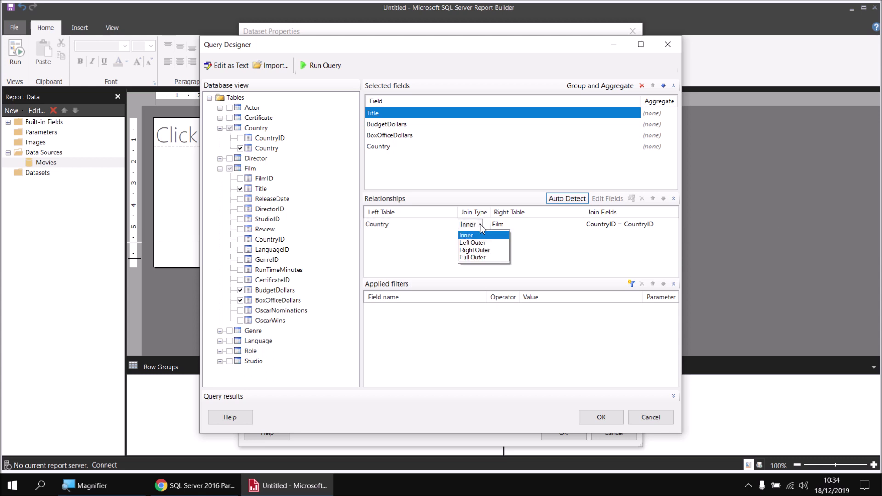
left_click(478, 251)
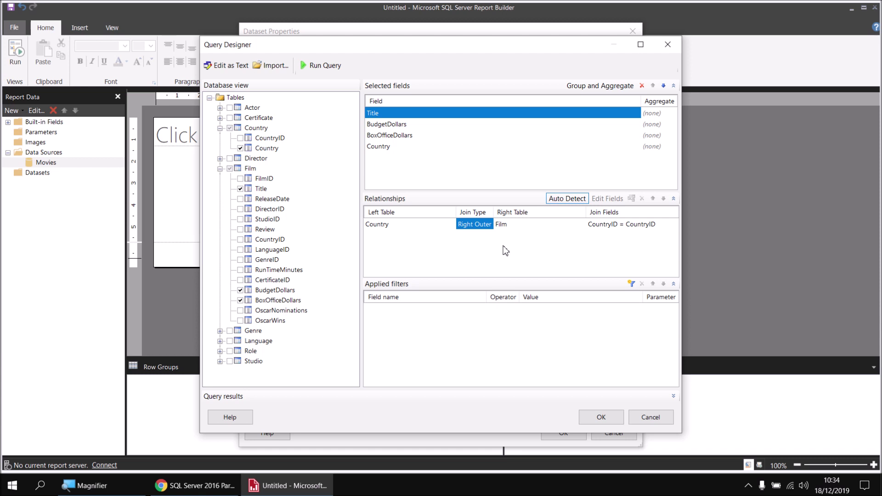
left_click(590, 415)
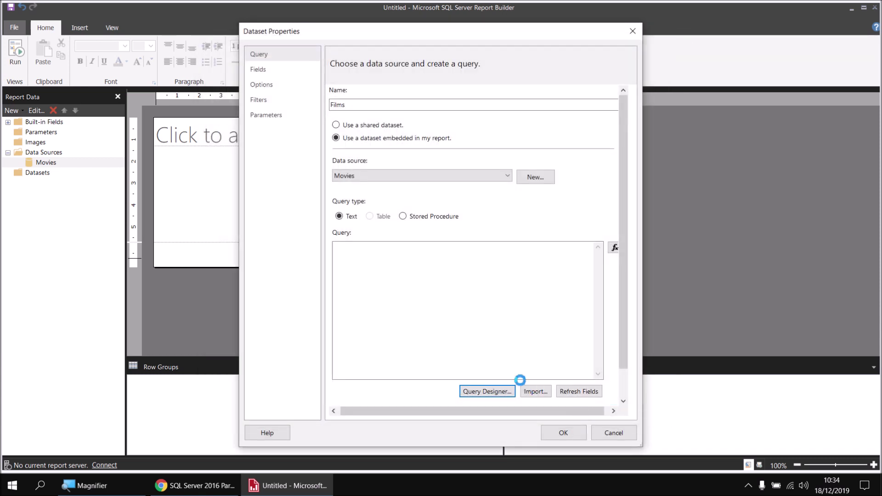
left_click(562, 435)
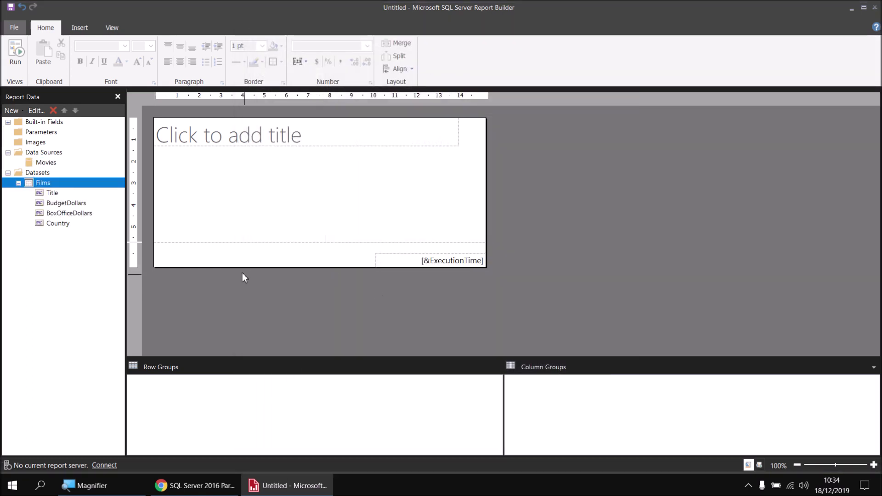
Delete the report title text box and remove the page footer.
left_click_drag(281, 170, 250, 139)
key("Delete")
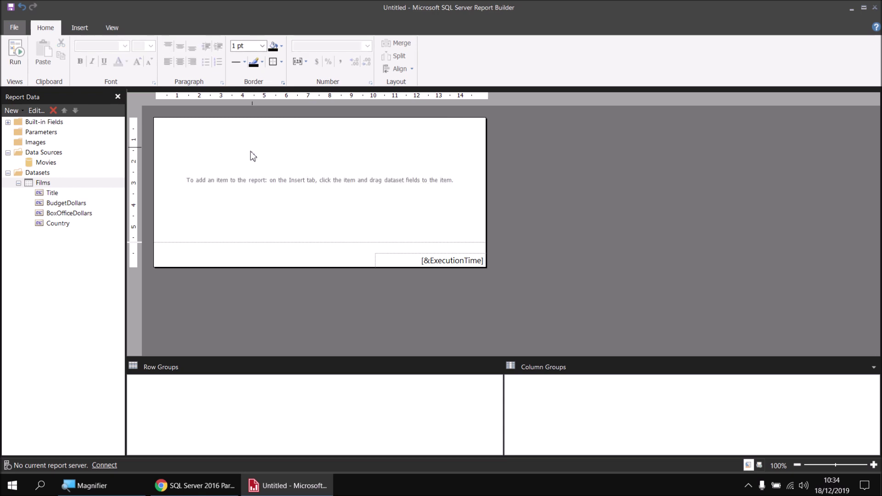
right_click(260, 254)
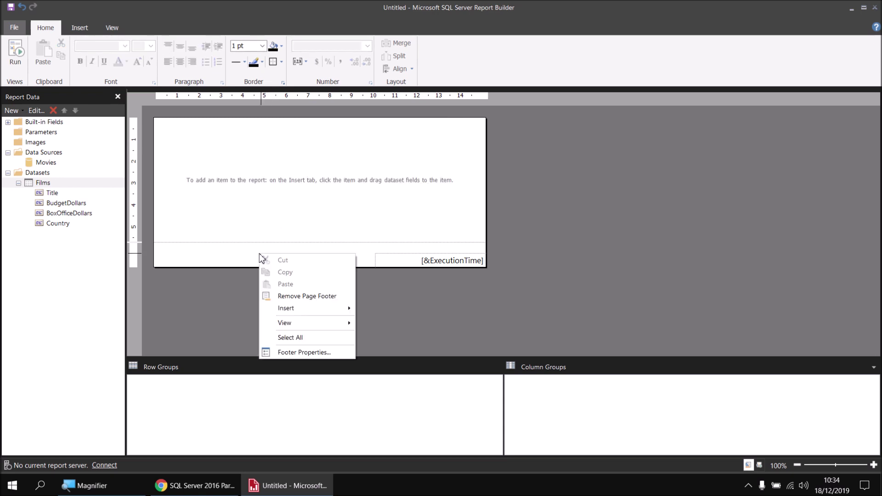
left_click(313, 296)
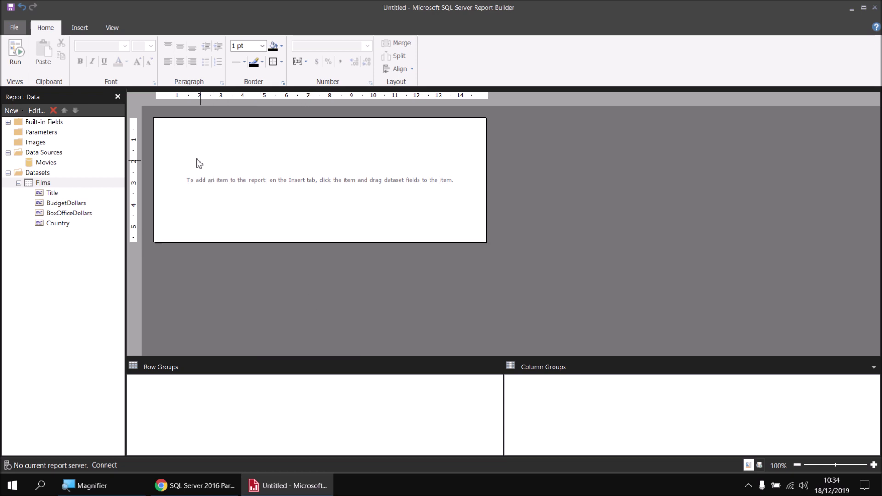
Insert a new table into the report body.
right_click(159, 123)
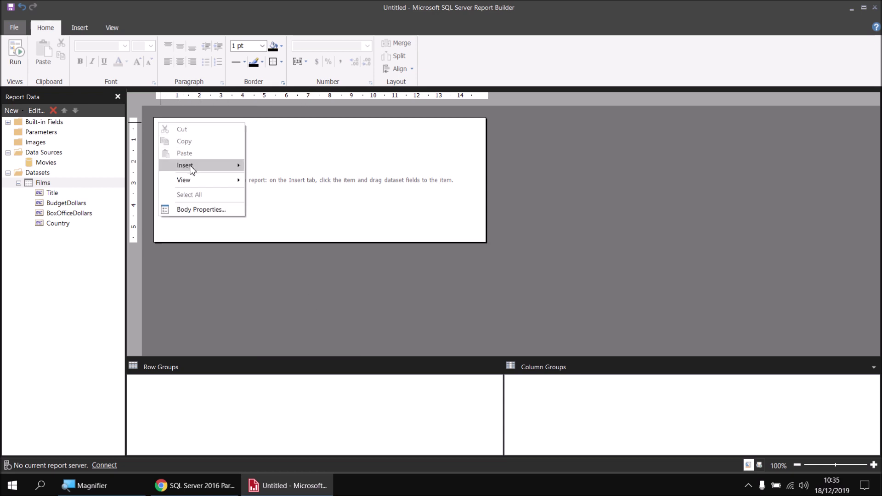
mouse_move(191, 167)
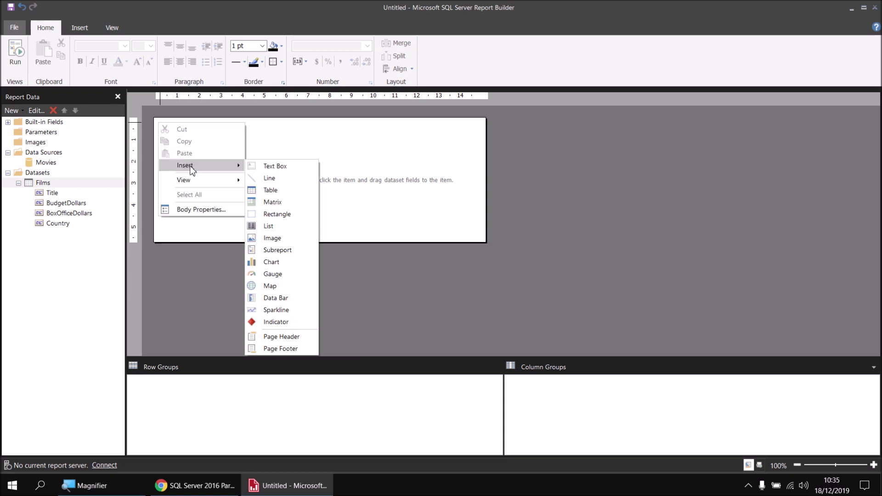
left_click(277, 189)
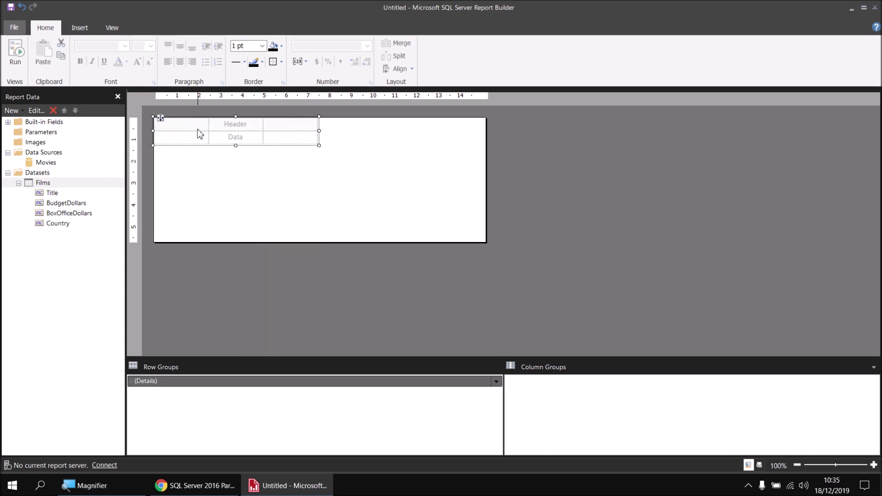
Fill the table's columns with Title, Country and BudgetDollars.
left_click(205, 136)
left_click(222, 148)
left_click(259, 137)
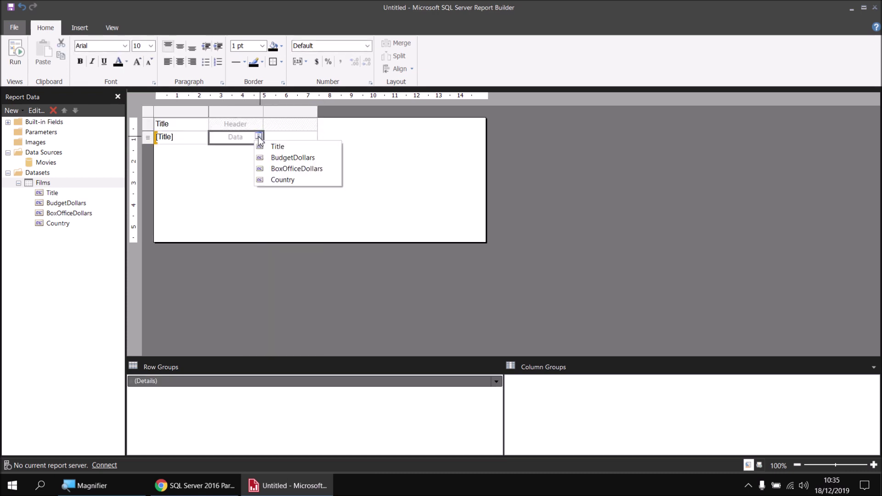
left_click(282, 180)
left_click(313, 136)
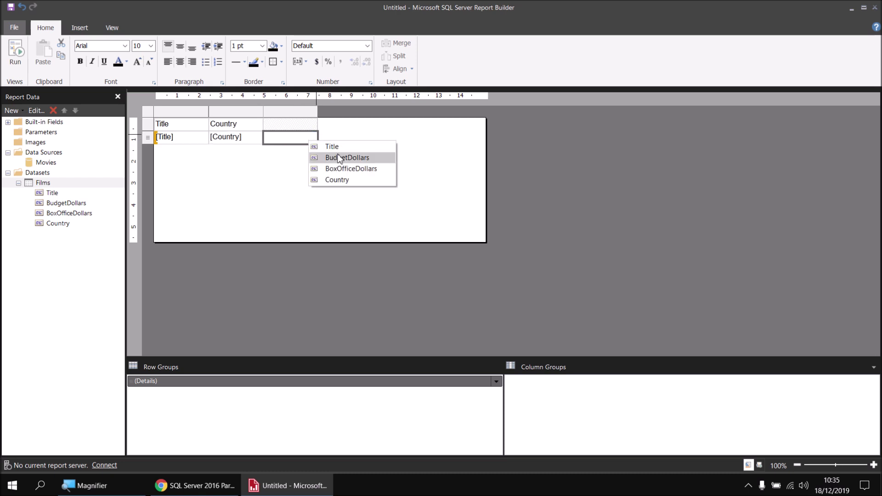
left_click(340, 157)
Add BoxOfficeDollars as a fourth column and run the report preview.
left_click_drag(82, 213, 313, 134)
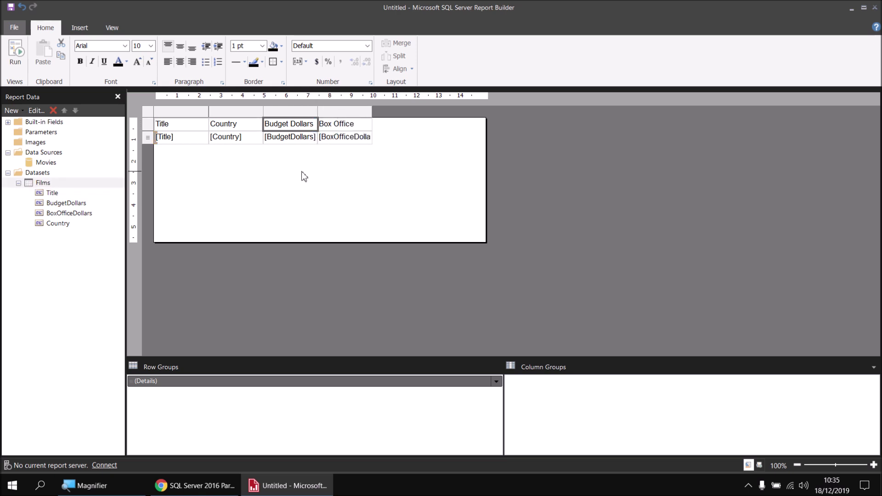
left_click_drag(190, 128, 343, 138)
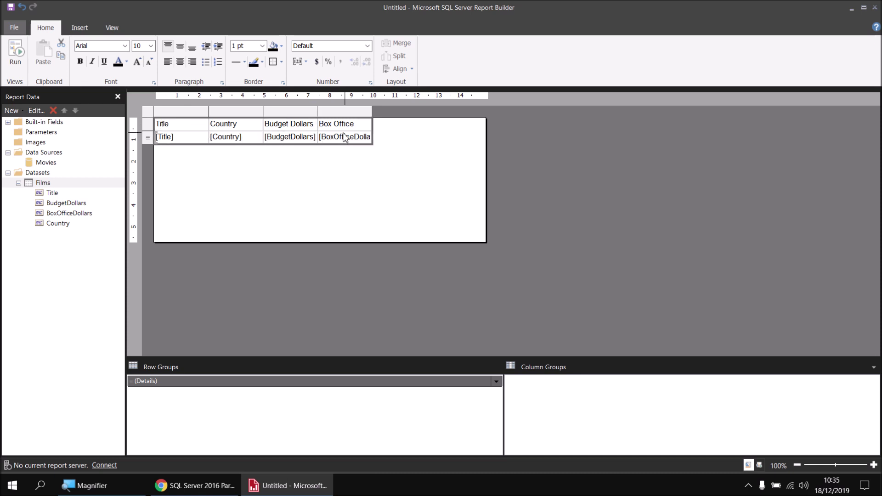
left_click(15, 51)
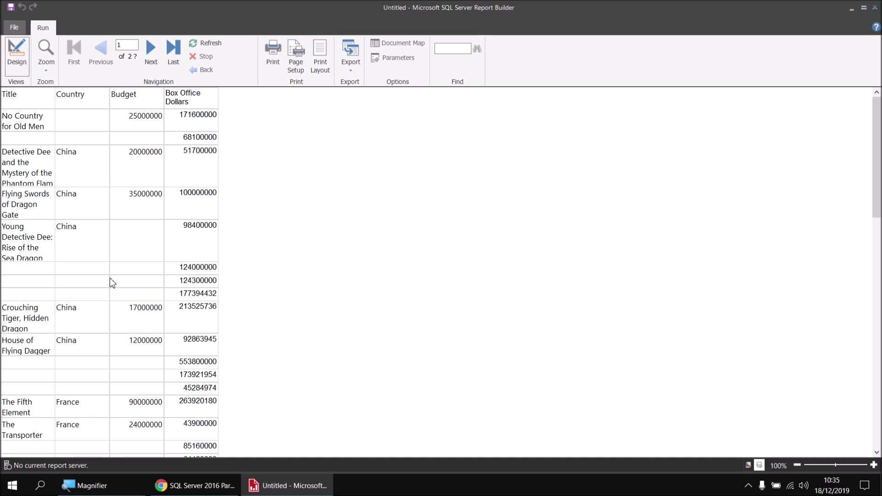
Return to design view and select the Films table.
left_click(16, 57)
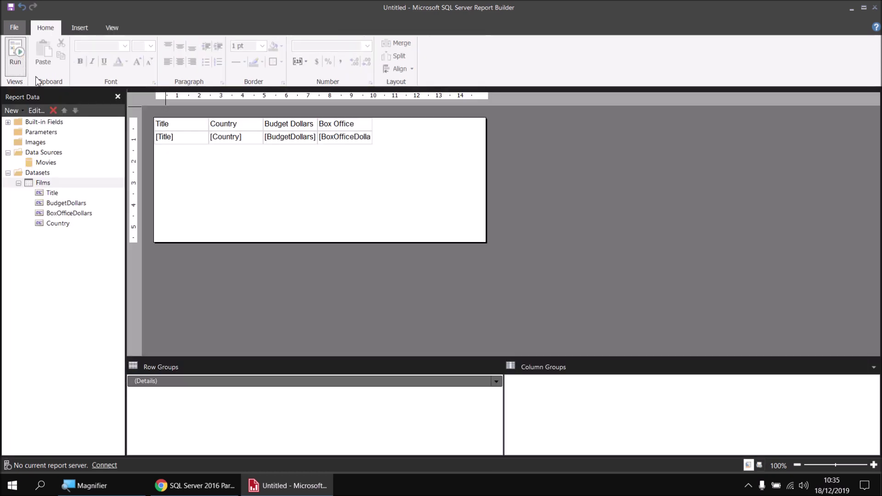
left_click(184, 126)
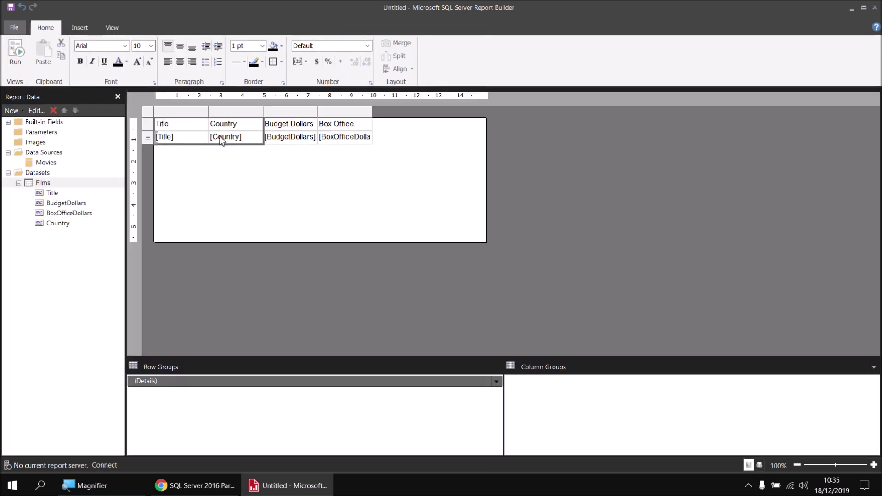
Try Arial Black for the table text, then set it back to Arial.
left_click(124, 45)
left_click(105, 65)
left_click(124, 46)
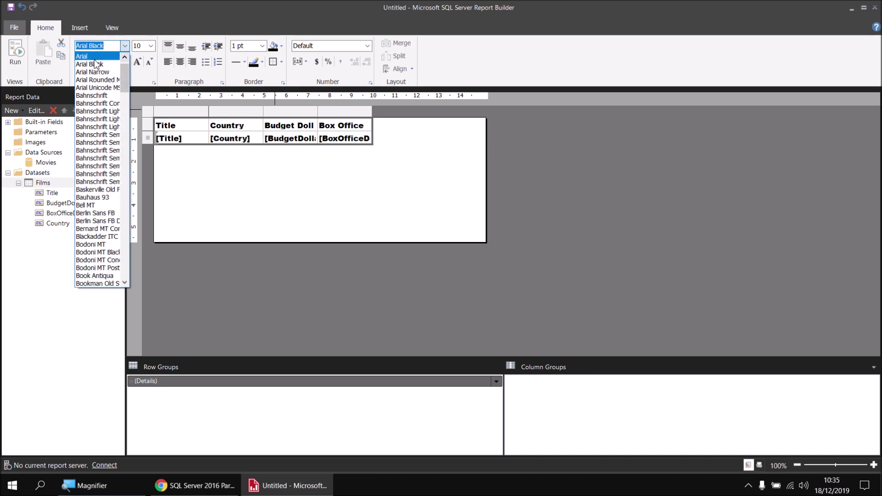
left_click(95, 57)
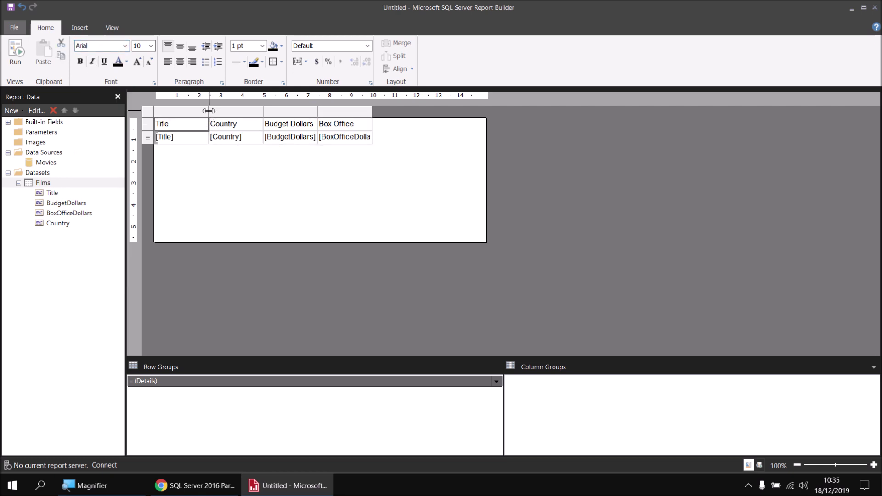
Widen the Title and Country columns and run the report preview again.
left_click(207, 111)
left_click(203, 127)
left_click_drag(211, 113, 322, 113)
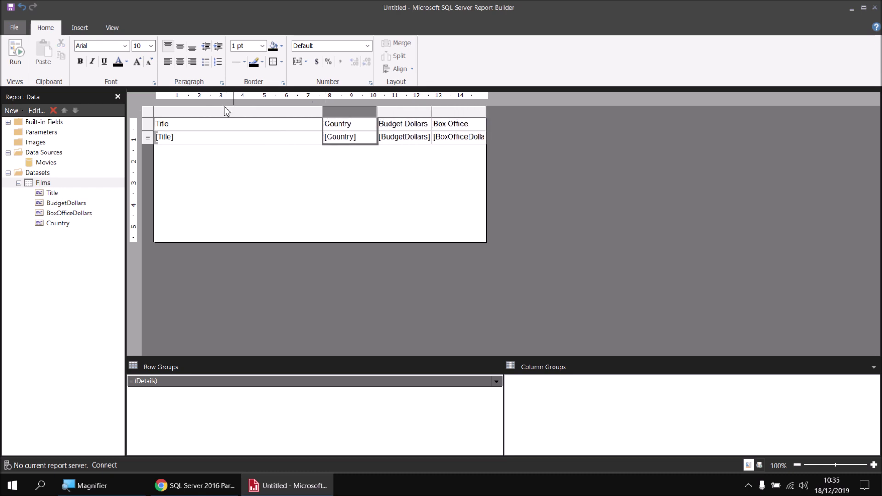
left_click(381, 114)
left_click_drag(381, 113, 391, 113)
left_click(15, 51)
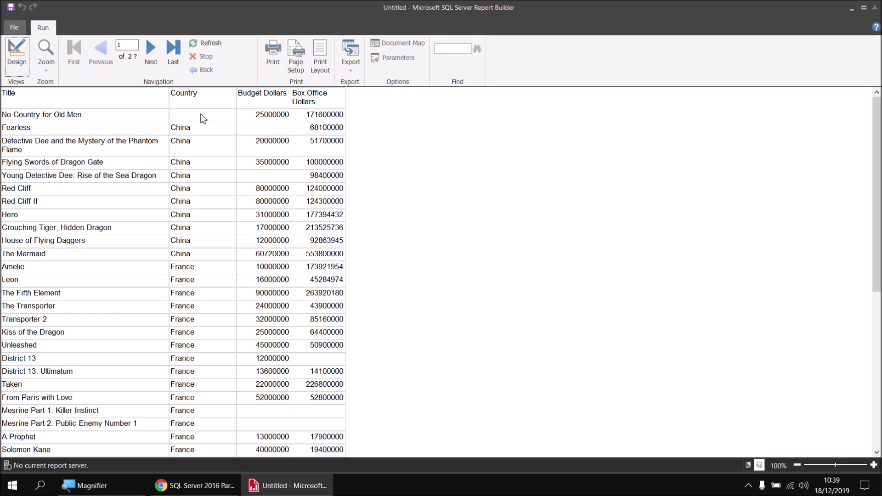
Leave the report preview and return to design view with the widened Films table.
left_click(17, 61)
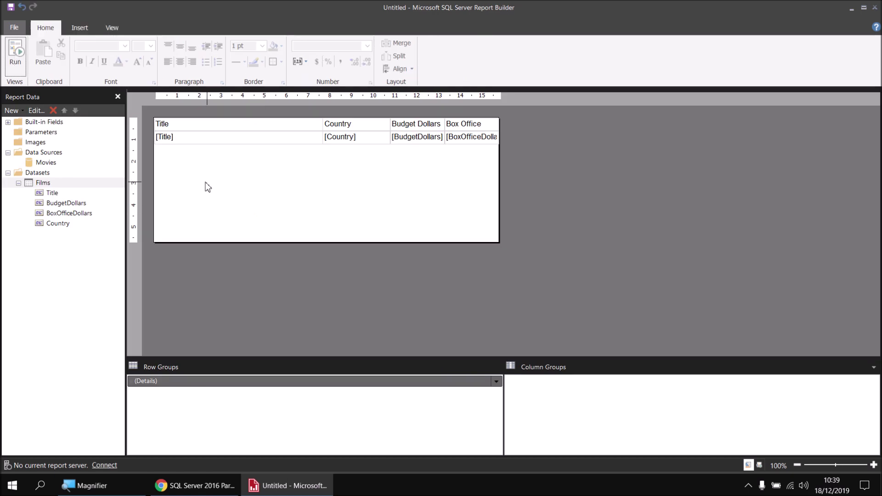
Add ,ISNULL(Country.Country,'Unknown') AS CountryName on a new line of the Films dataset query.
right_click(54, 187)
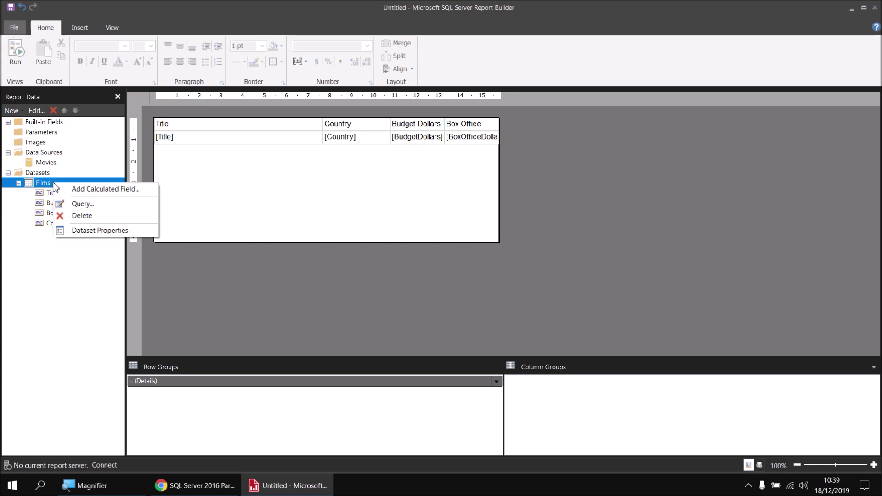
left_click(100, 230)
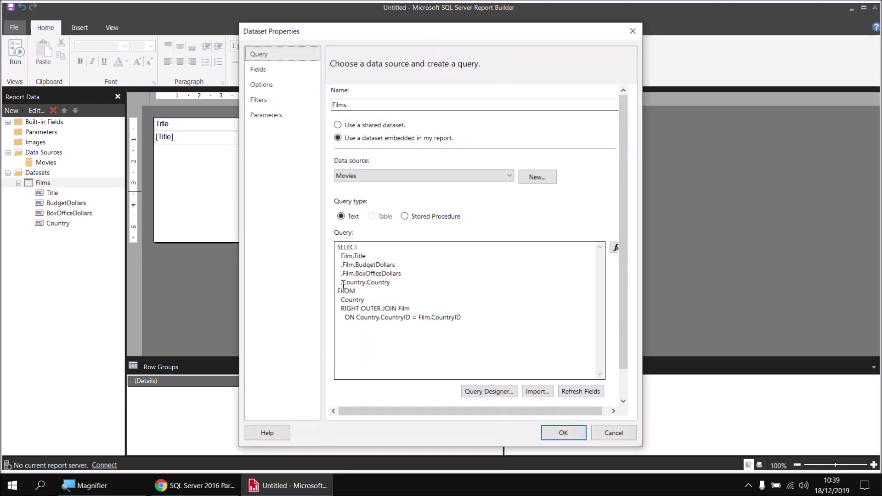
left_click(395, 284)
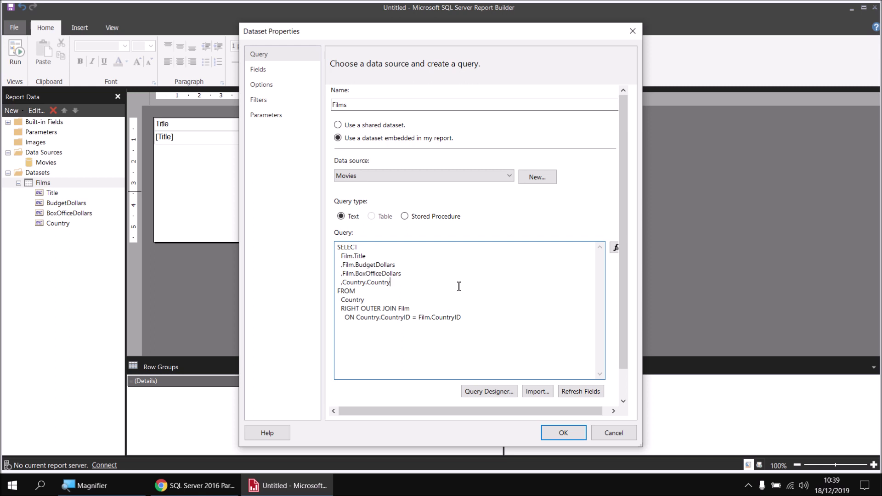
key("Return")
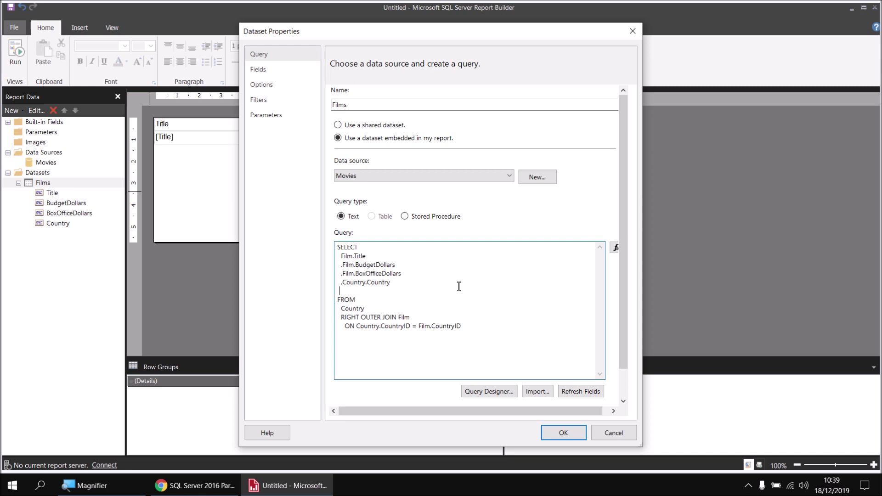
type(",ISNULL(")
type("Country.Country,")
type("'Unknow")
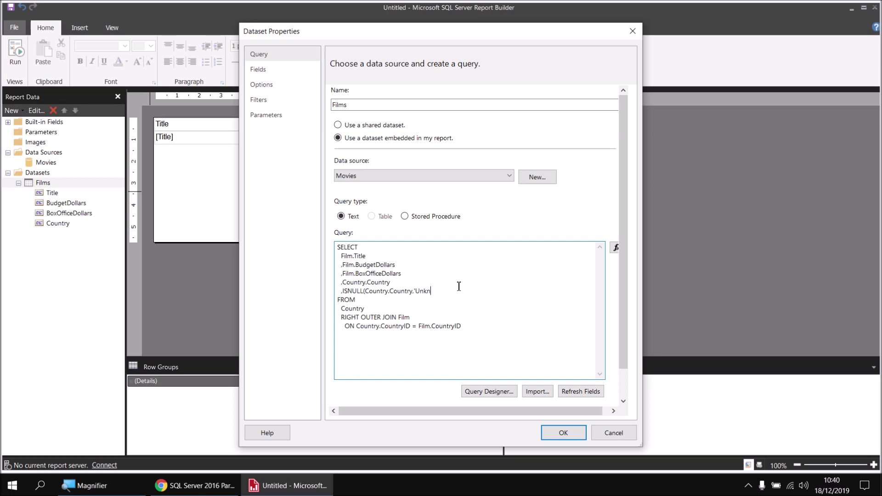
type("n') AS CountryName")
left_click(566, 433)
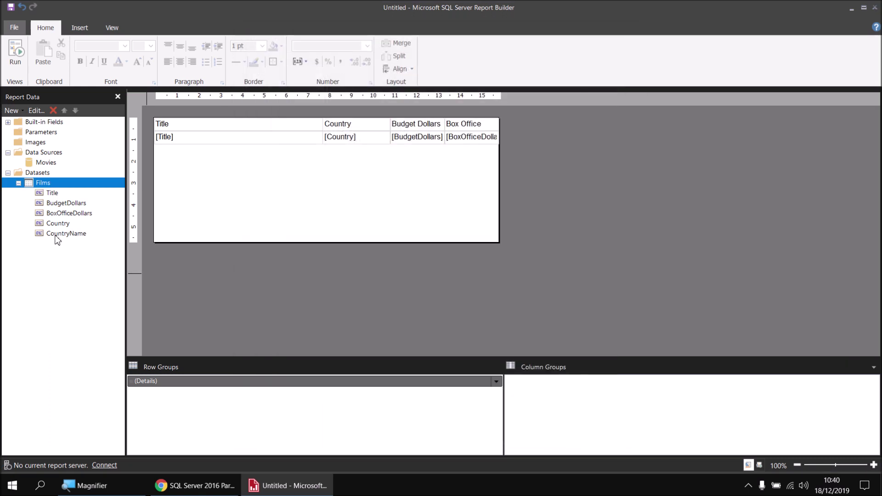
Insert the CountryName field as a column after Country, and preview to confirm Unknown appears.
left_click(56, 234)
left_click_drag(56, 239, 391, 144)
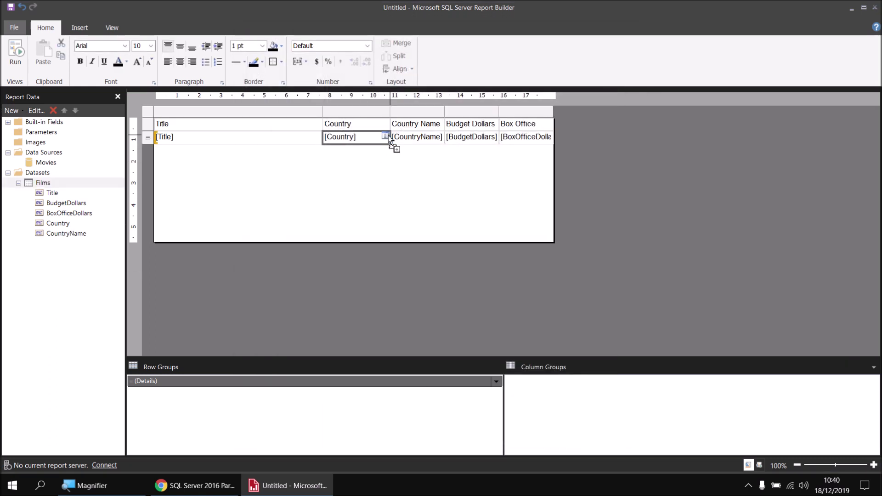
left_click(15, 57)
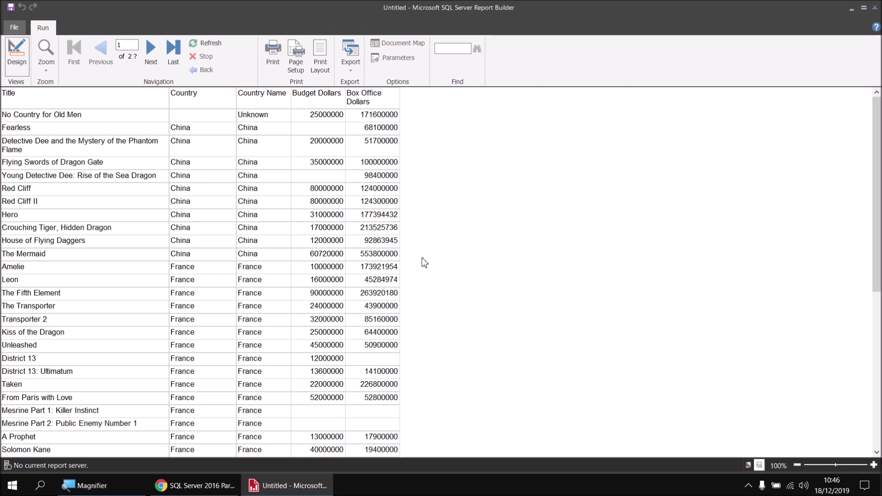
left_click(17, 54)
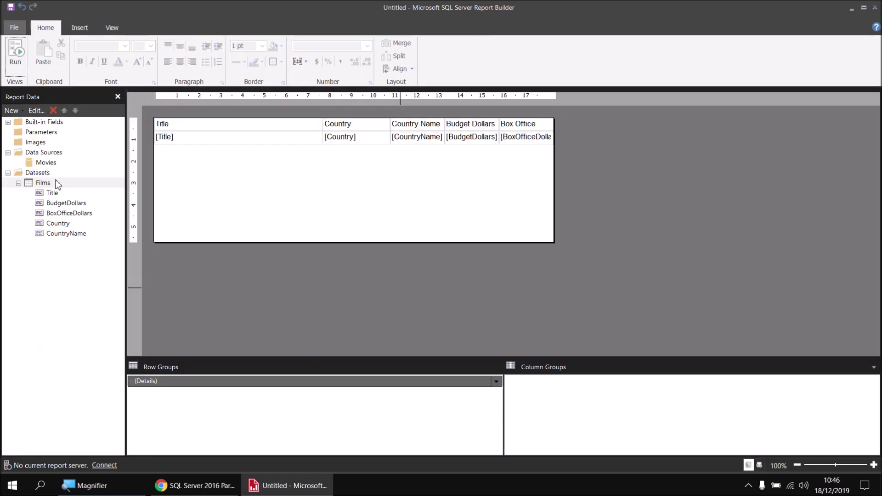
Add a calculated field named CountryName2 to the Films dataset.
right_click(56, 184)
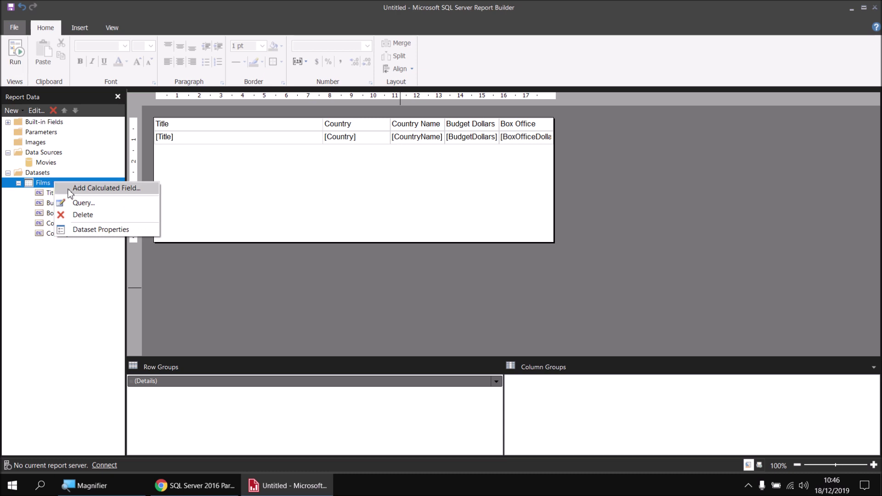
left_click(70, 189)
left_click(342, 230)
type("CountryName2")
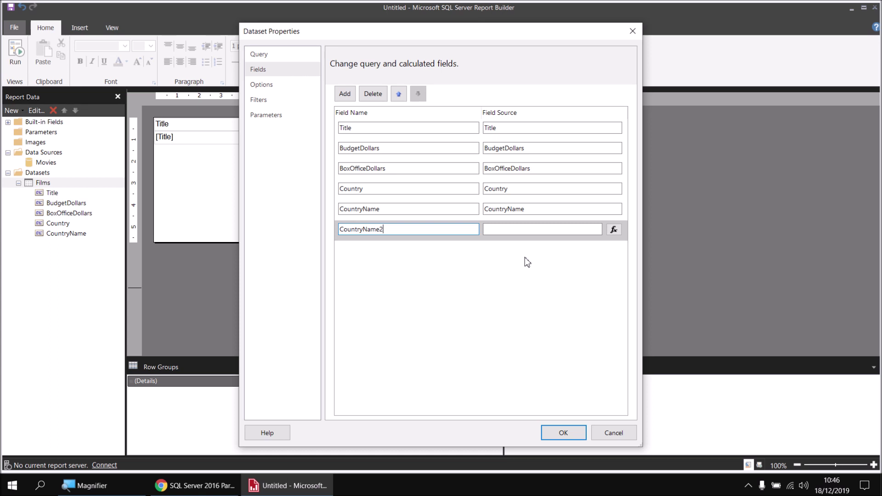
Open CountryName2's value expression and browse the Inspection and Program Flow functions.
left_click(614, 230)
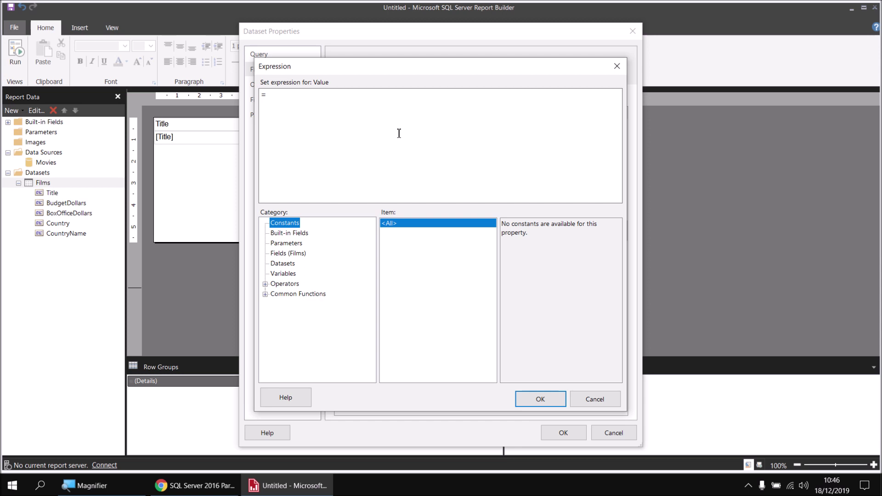
left_click(265, 294)
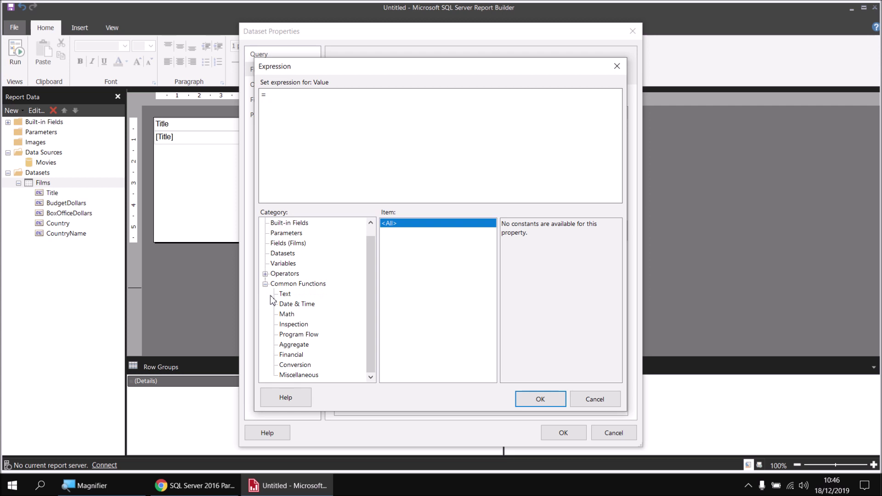
left_click(294, 326)
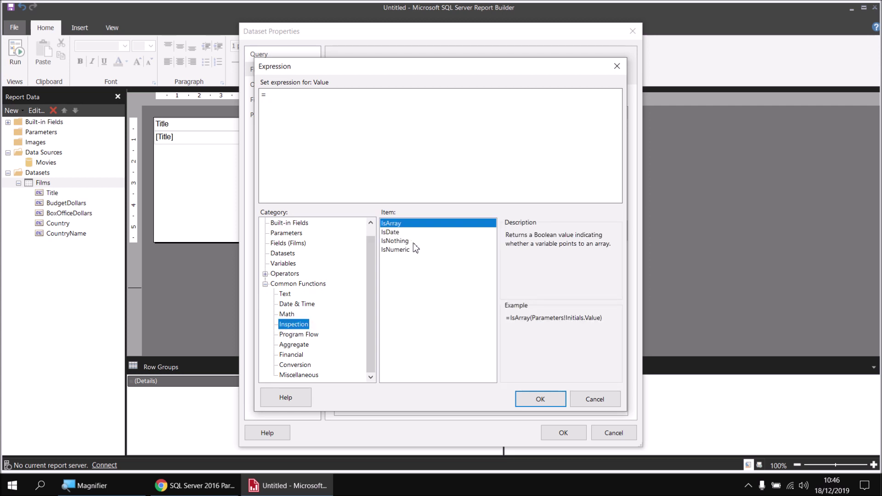
left_click(400, 241)
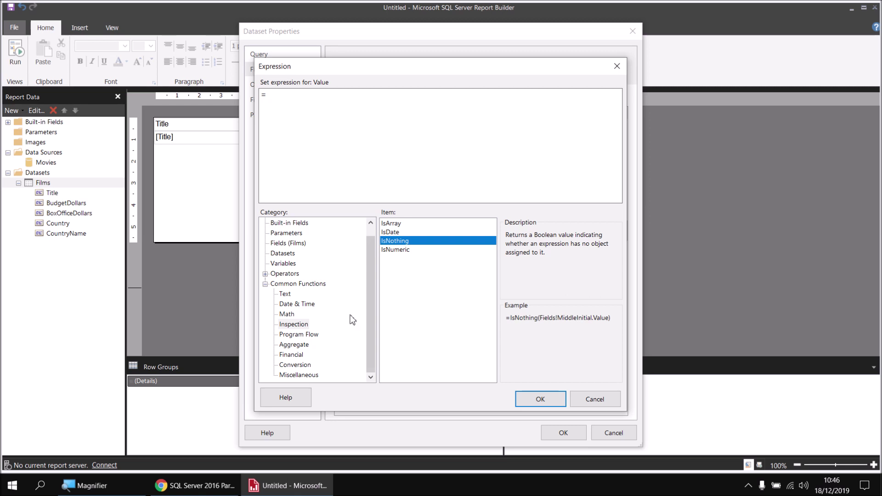
left_click(301, 334)
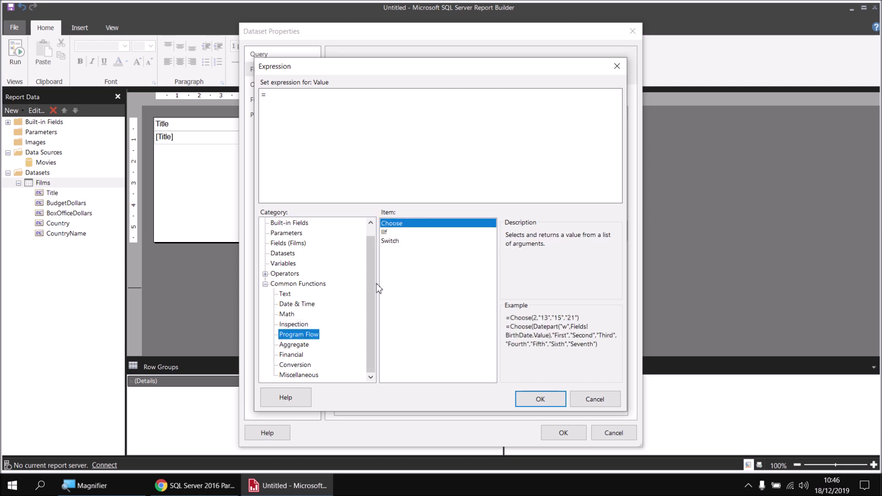
Build CountryName2's expression =IIf(IsNothing(Fields!Country.Value),"Unknown",Fields!Country.Value) and confirm it.
left_click(390, 234)
double_click(389, 233)
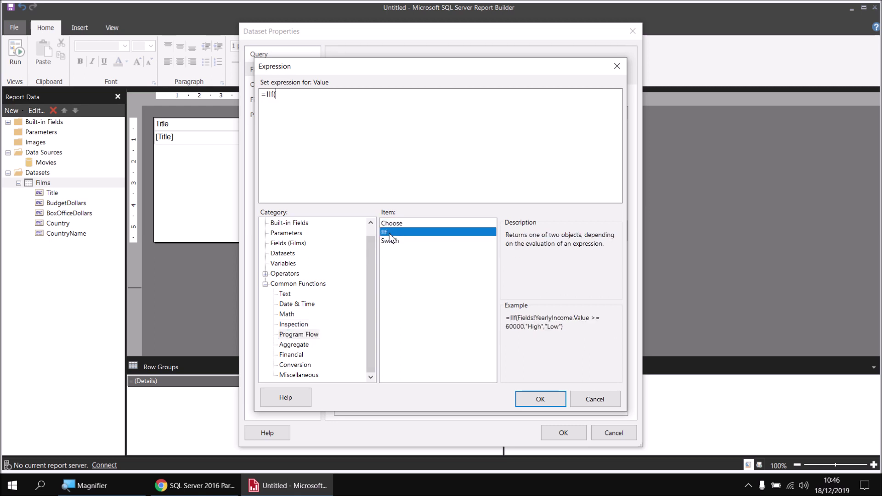
left_click(294, 324)
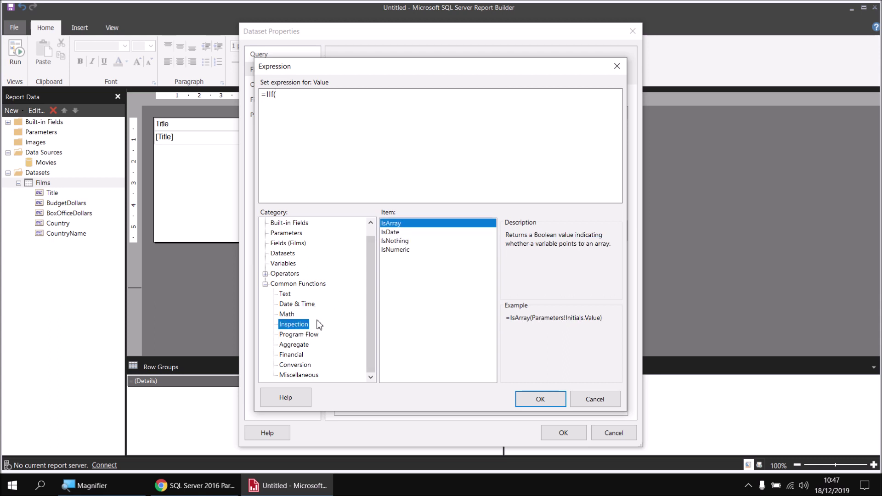
double_click(403, 242)
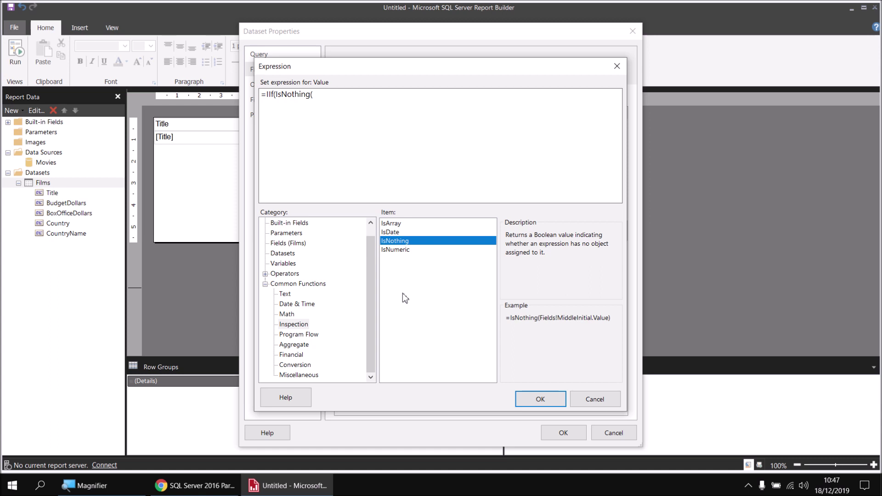
left_click(284, 244)
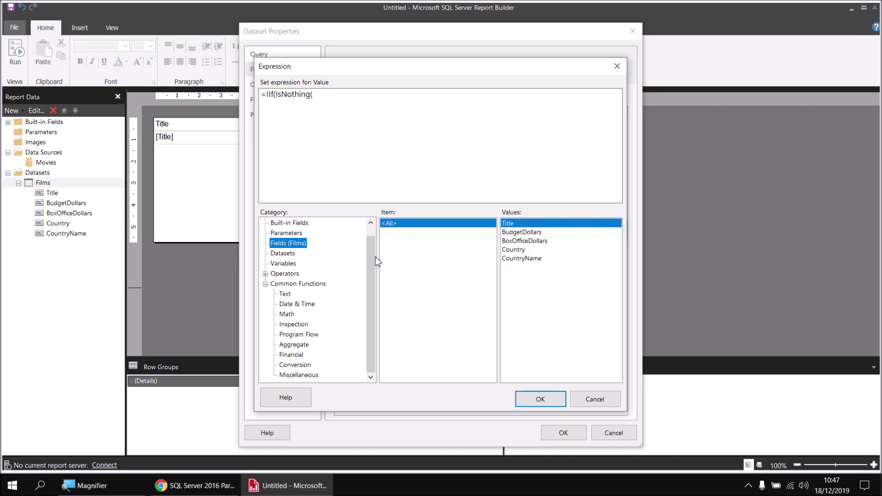
double_click(516, 253)
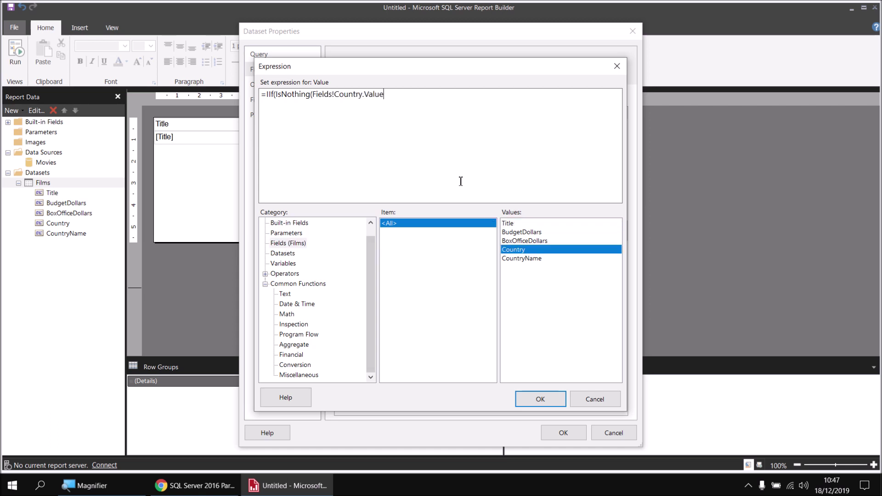
type(")")
type("\"Unknown")
type(",")
double_click(516, 252)
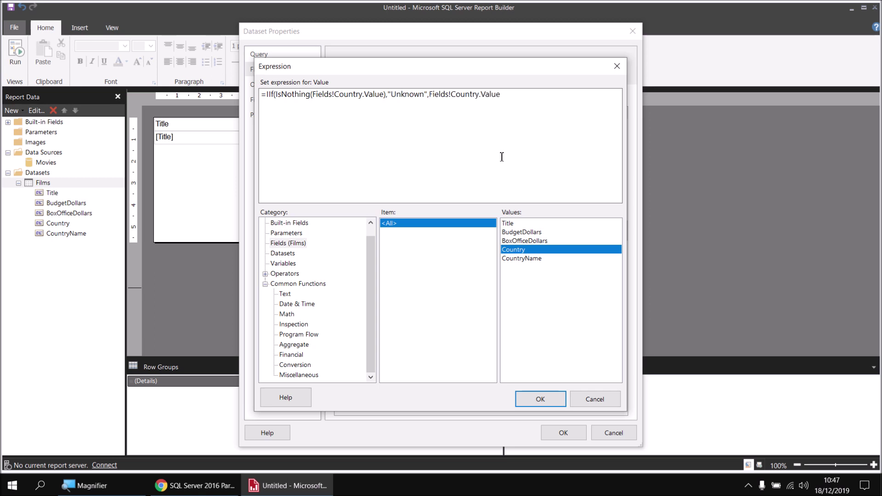
type(")")
left_click(541, 399)
Save the field, add CountryName2 as a column after Country Name, and preview the report.
left_click(563, 433)
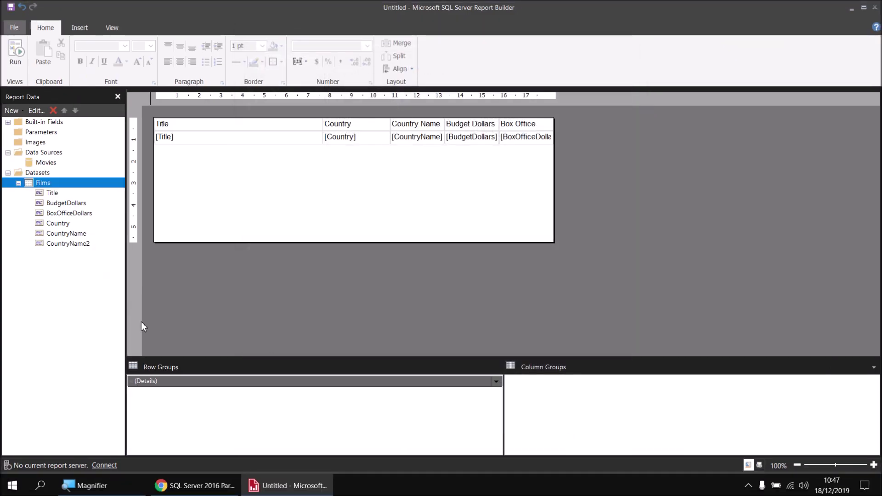
left_click_drag(54, 249, 449, 141)
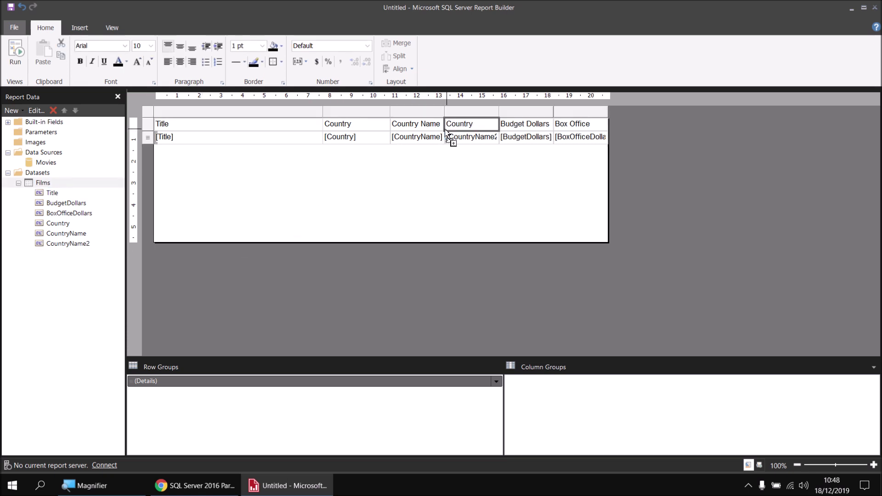
left_click(16, 52)
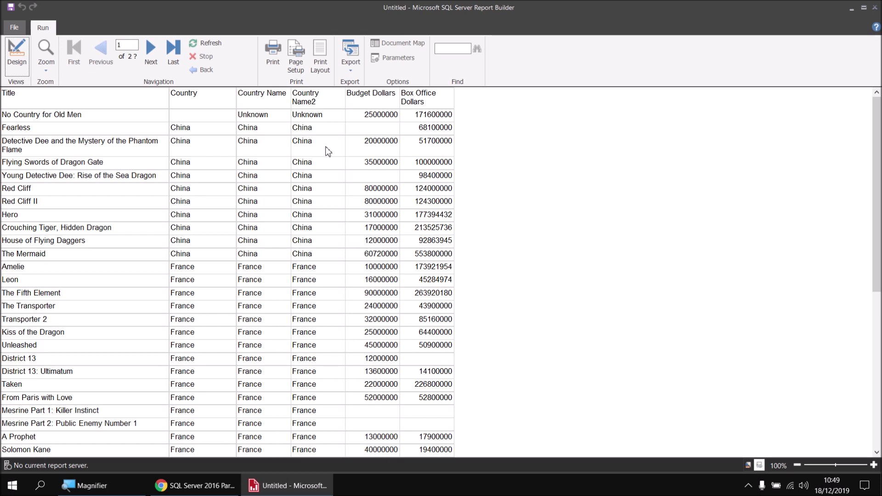
left_click(15, 57)
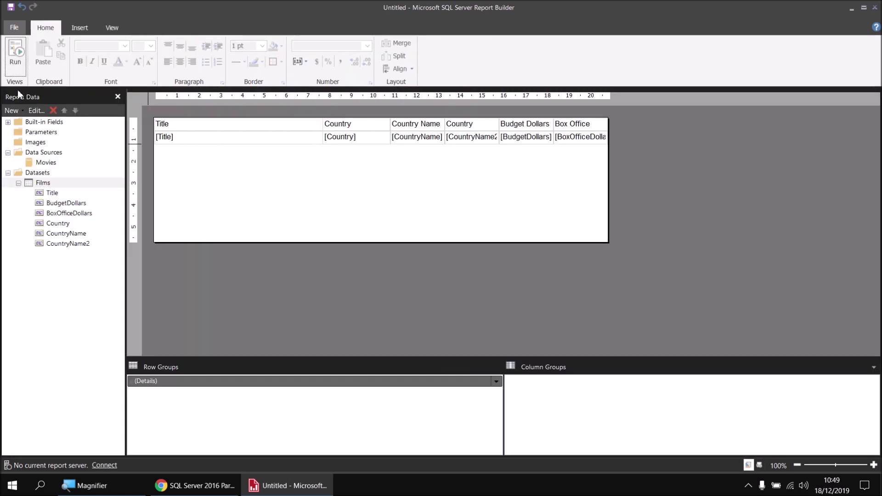
Rewrite CountryName2's expression as =IIf(Fields!Country.Value Is Nothing,"Unknown",Fields!Country.Value) and save.
right_click(71, 244)
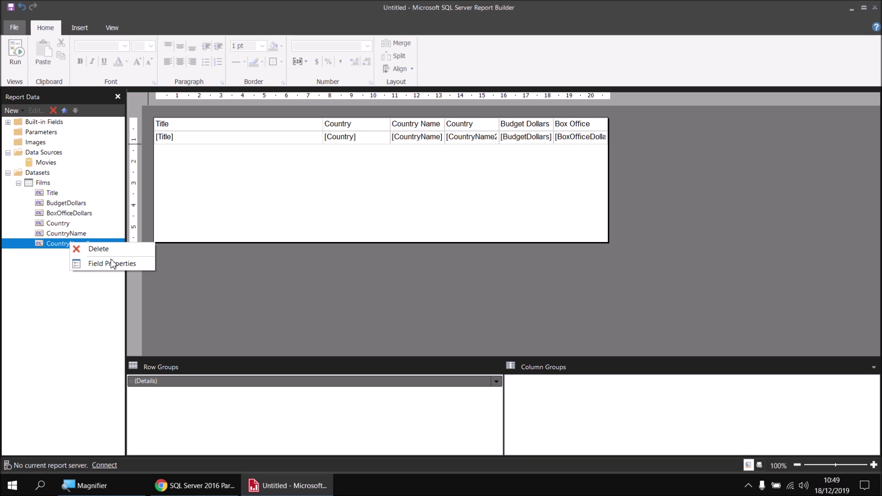
left_click(126, 267)
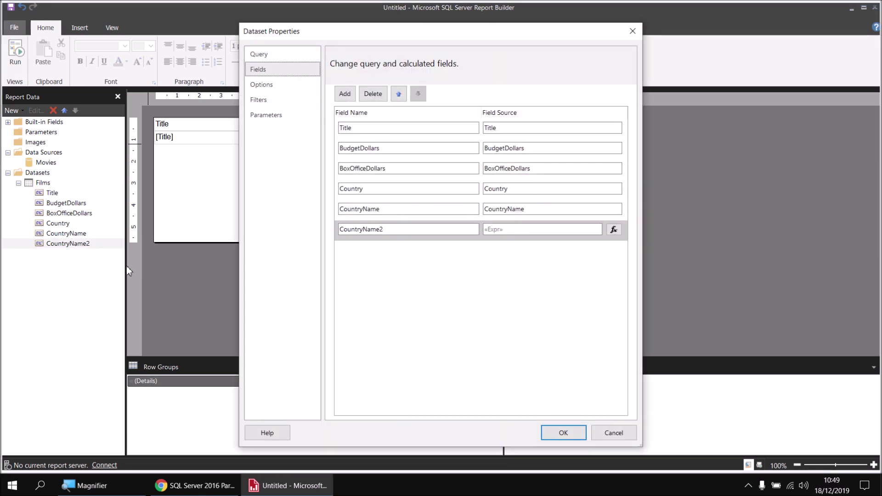
left_click(614, 229)
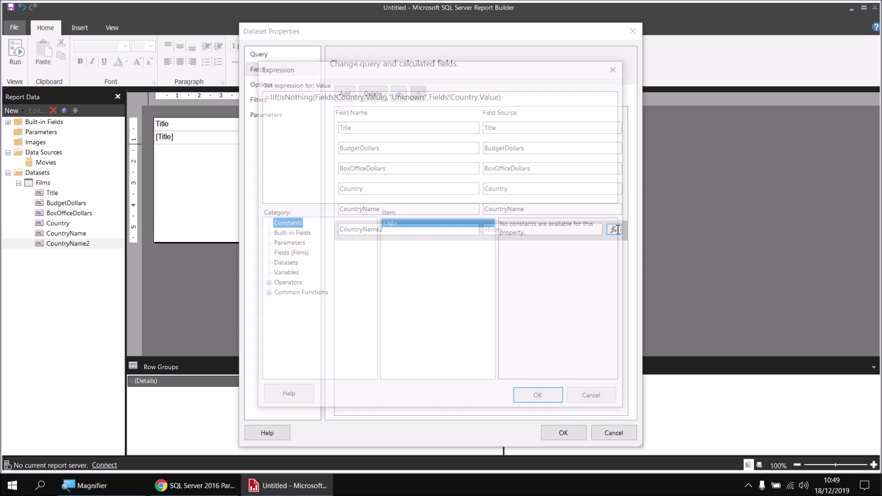
type("=IIf(IsNothing(Fields!Country.Value),\"Unknown\",Fields!Country.Value)")
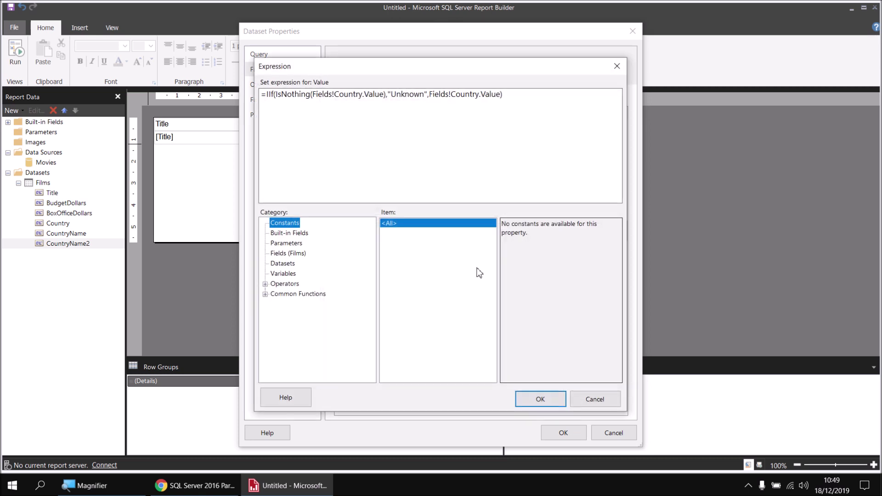
left_click(313, 95)
left_click_drag(314, 95, 277, 97)
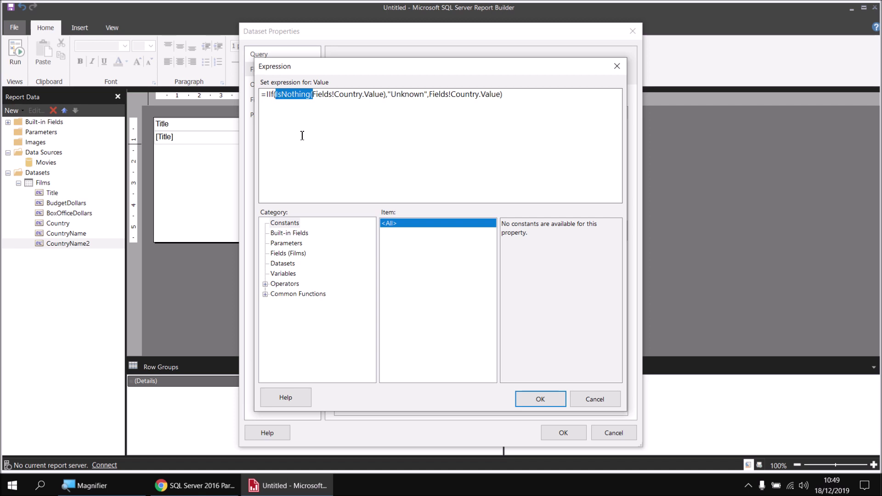
key("Delete")
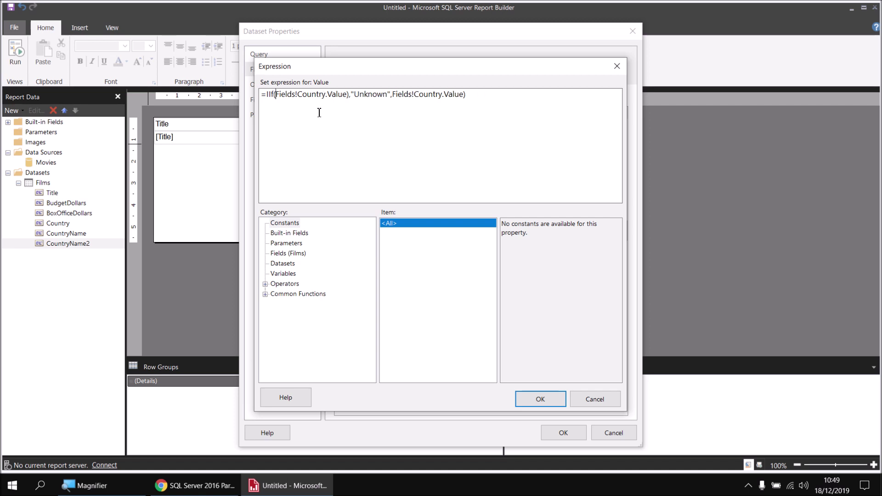
left_click(348, 94)
key("BackSpace")
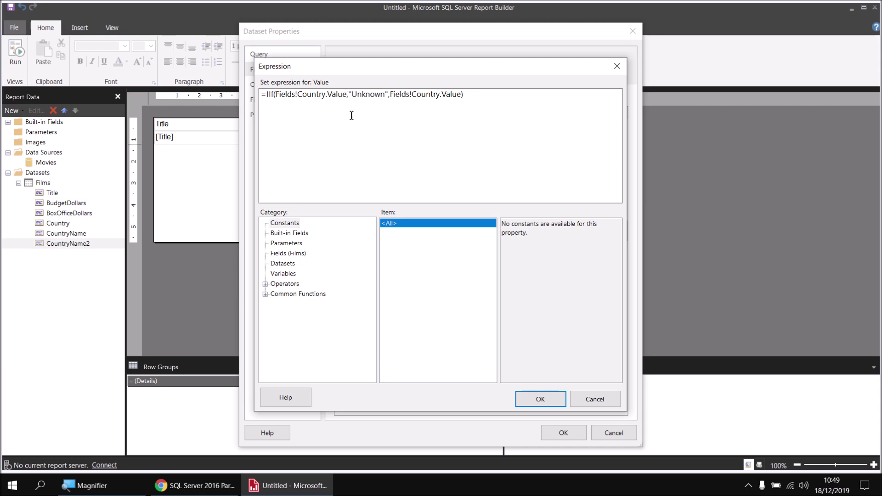
type("Is N")
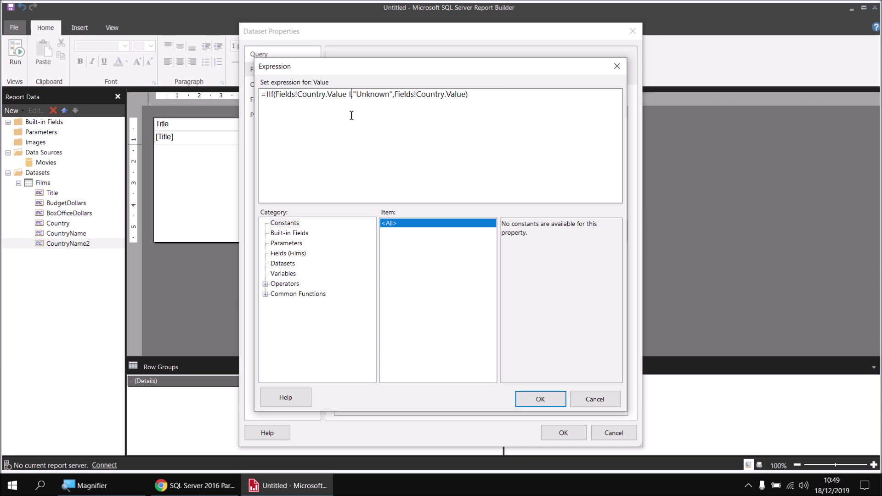
type("othing")
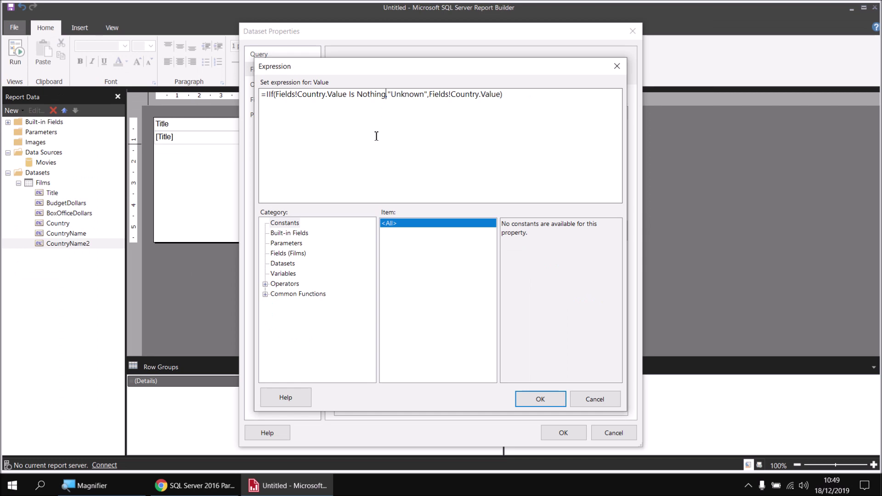
left_click(538, 396)
left_click(562, 432)
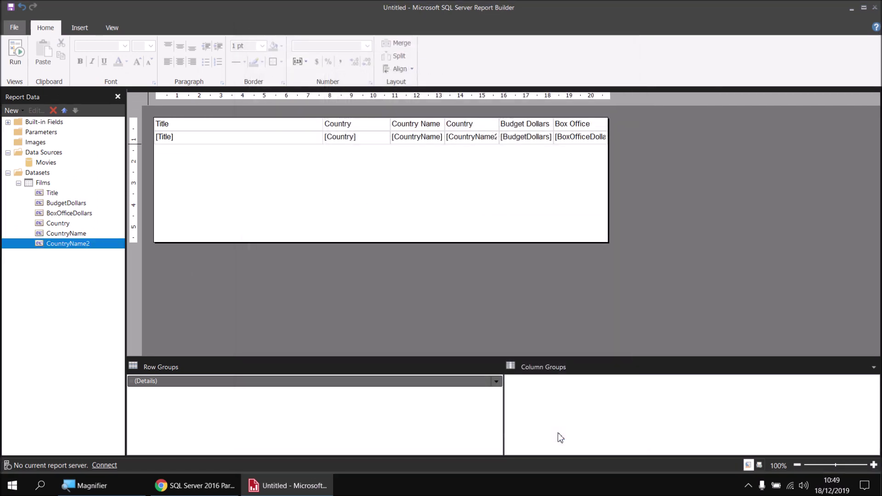
left_click(6, 48)
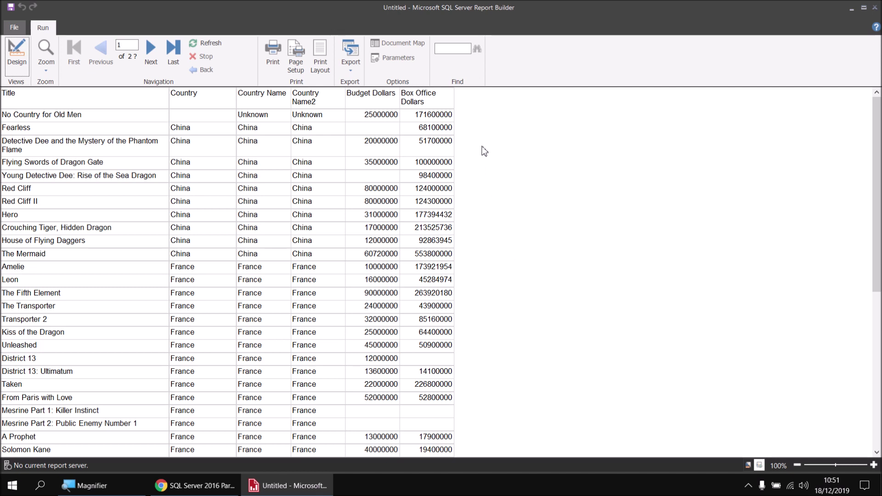
left_click(17, 58)
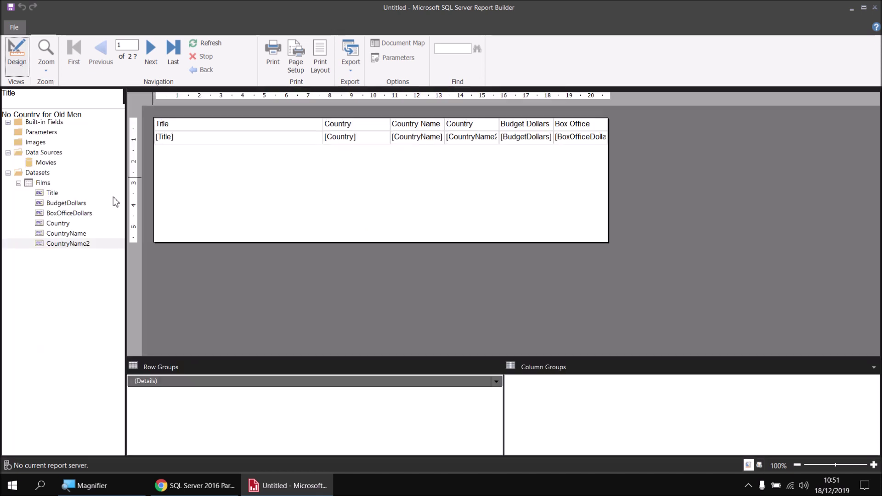
right_click(44, 185)
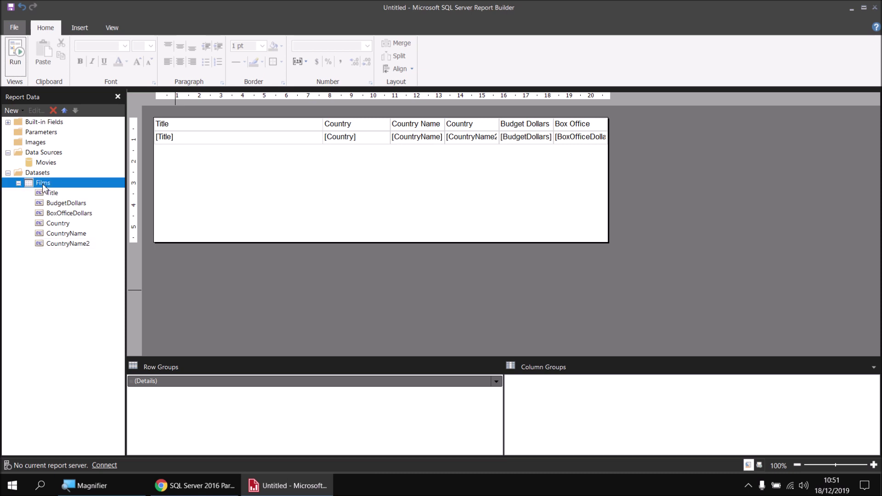
Add ,Film.BoxOfficeDollars - Film.BudgetDollars AS ProfitDollars to the query and place it as the last column.
left_click(80, 232)
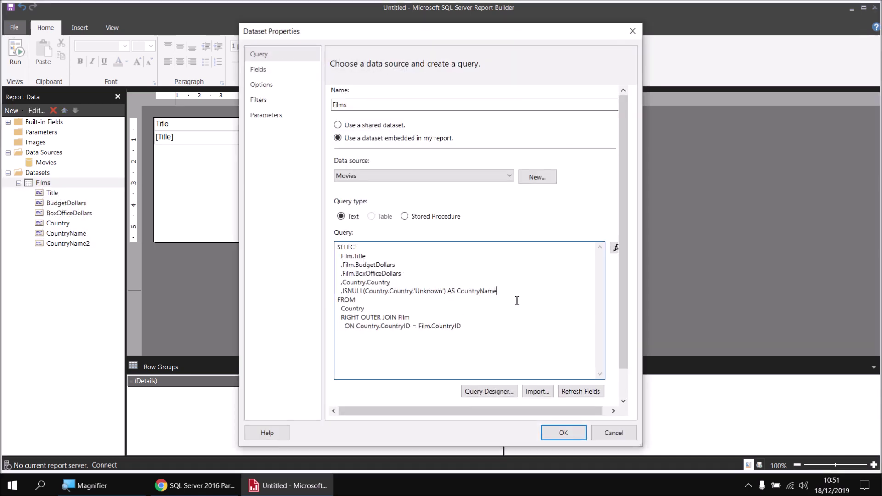
key("Return")
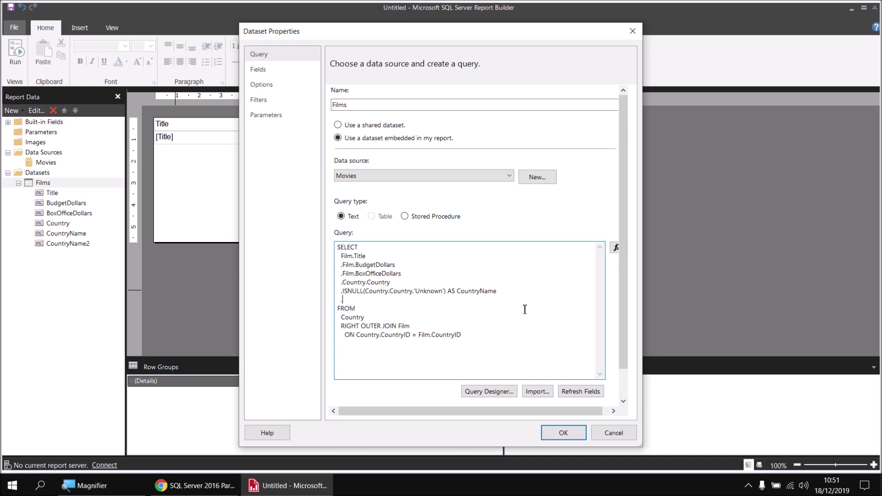
type(",Film.BoxOfficeDollars - Film.Bud")
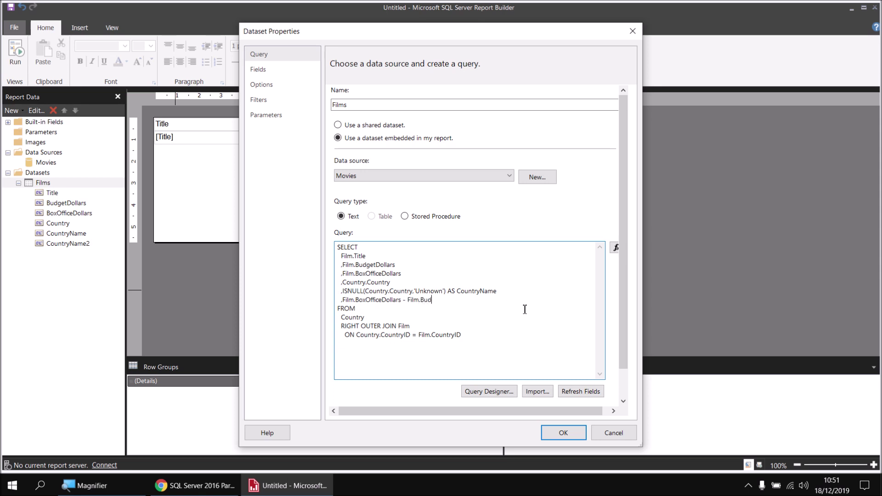
type("getDollars AS ProfitDollars")
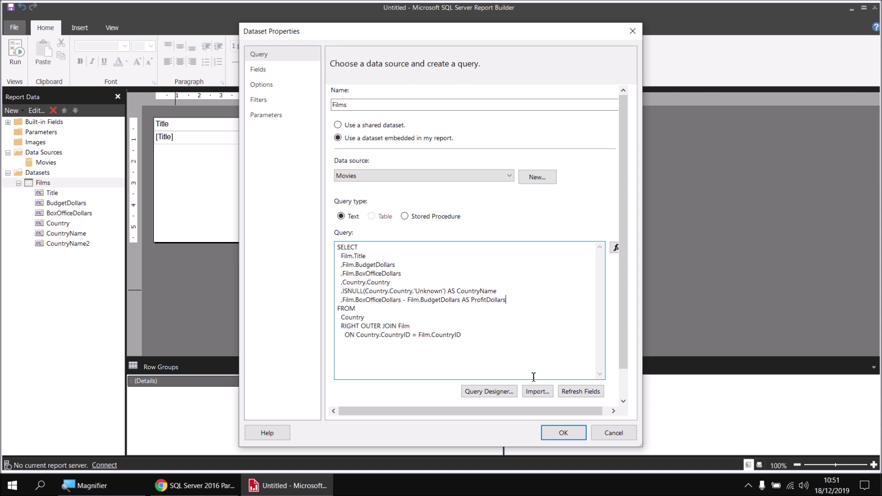
left_click(562, 438)
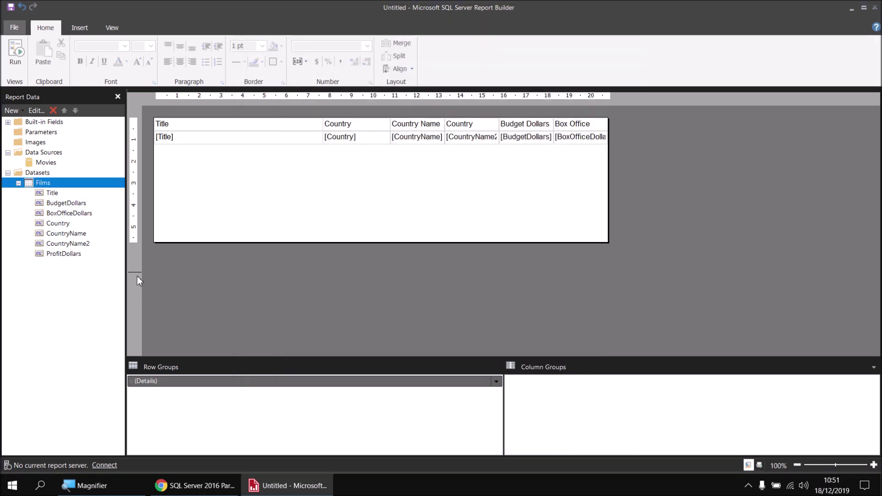
left_click_drag(59, 253, 606, 144)
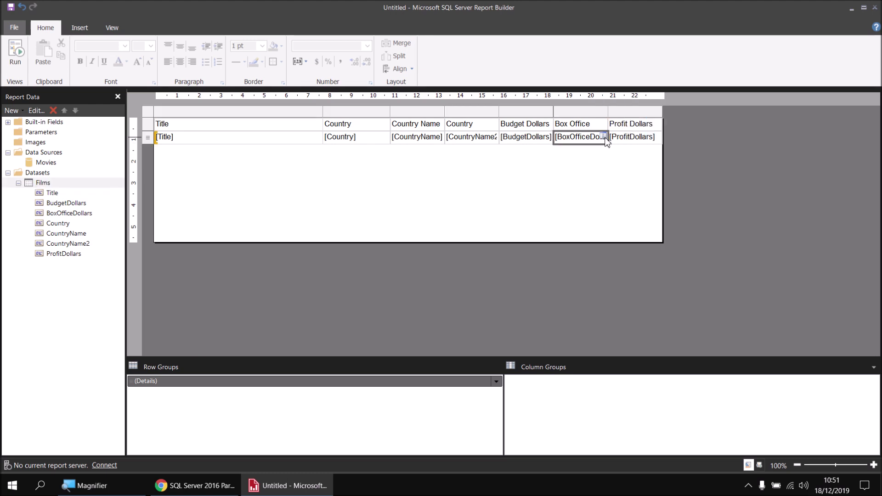
Preview the report to check the new Profit Dollars column values.
left_click(15, 51)
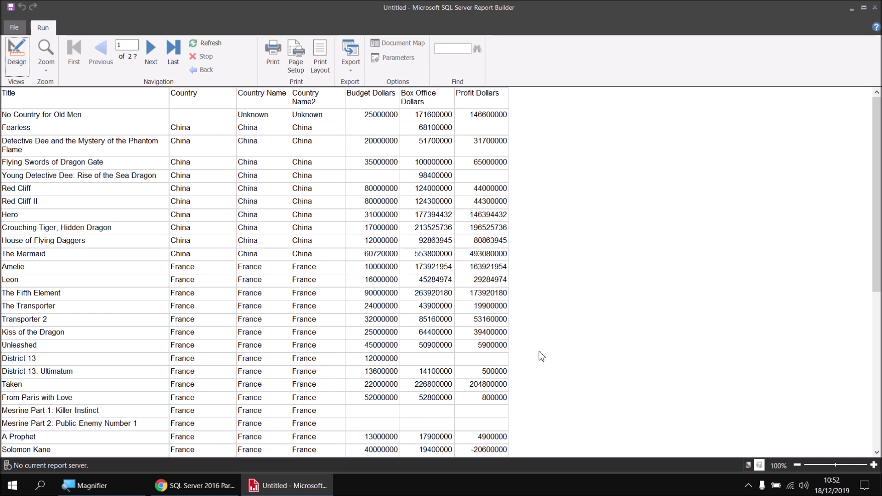
Change the profit line to ISNULL(Film.BoxOfficeDollars - Film.BudgetDollars,0) AS ProfitDollars in the Films query.
left_click(17, 55)
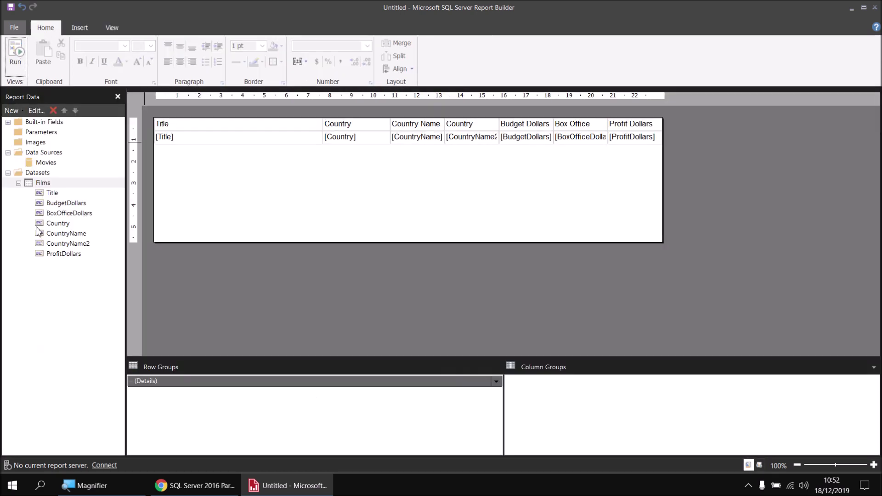
right_click(49, 185)
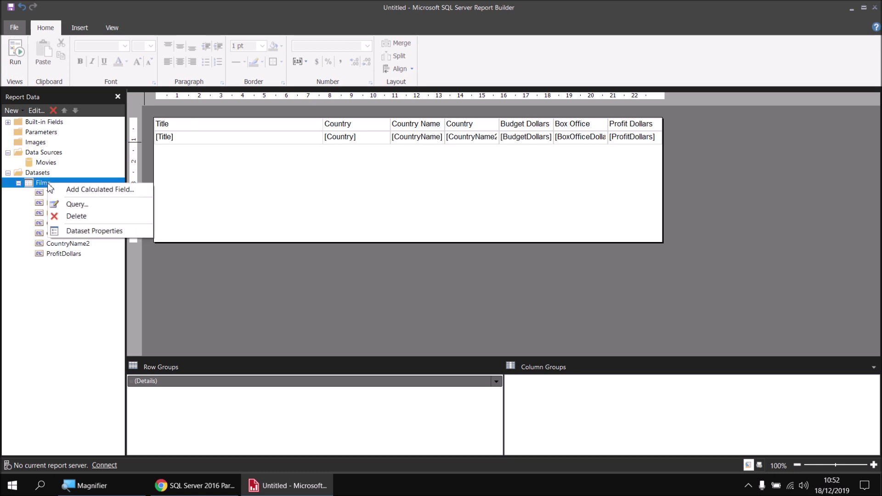
left_click(89, 232)
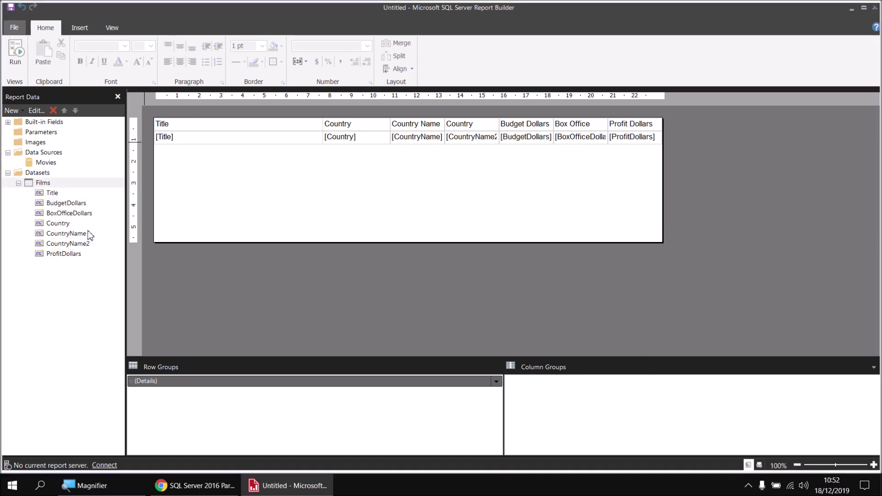
left_click(344, 306)
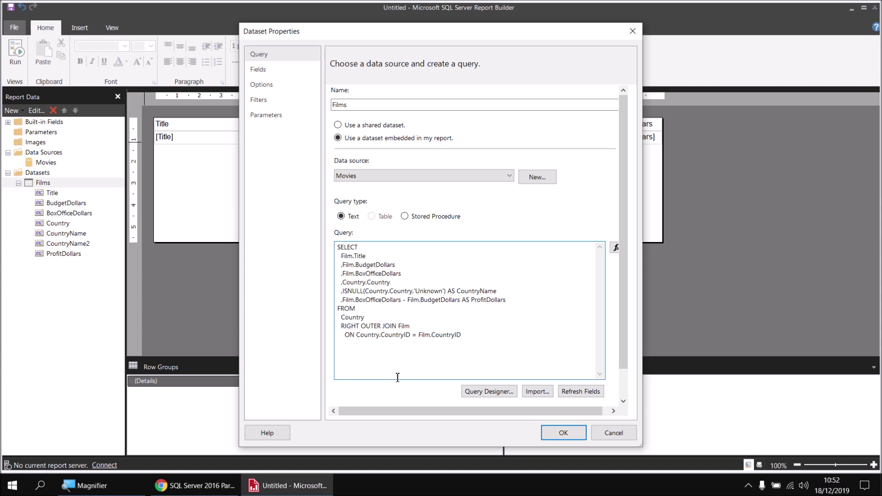
type("ISNULL")
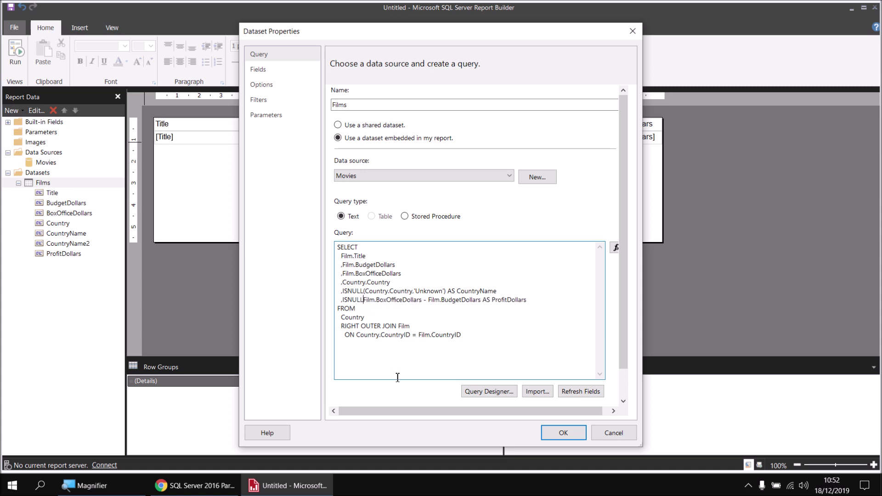
type("(")
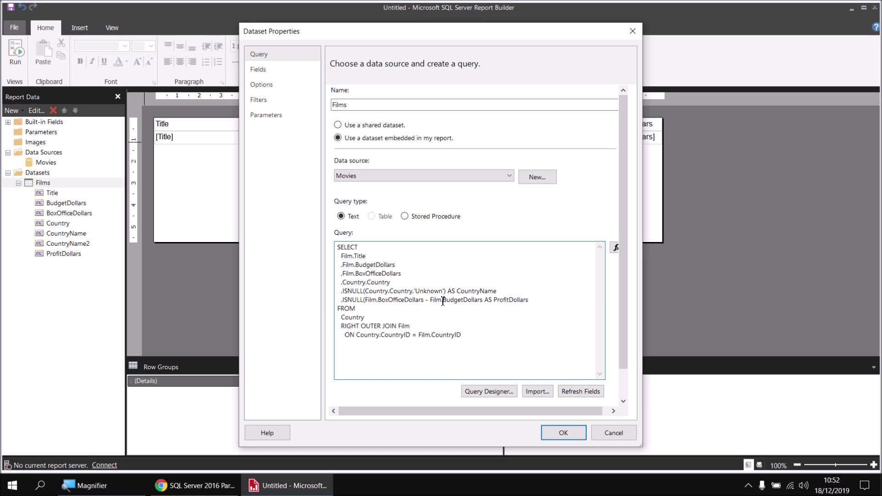
left_click(483, 300)
type(",0)")
left_click(568, 438)
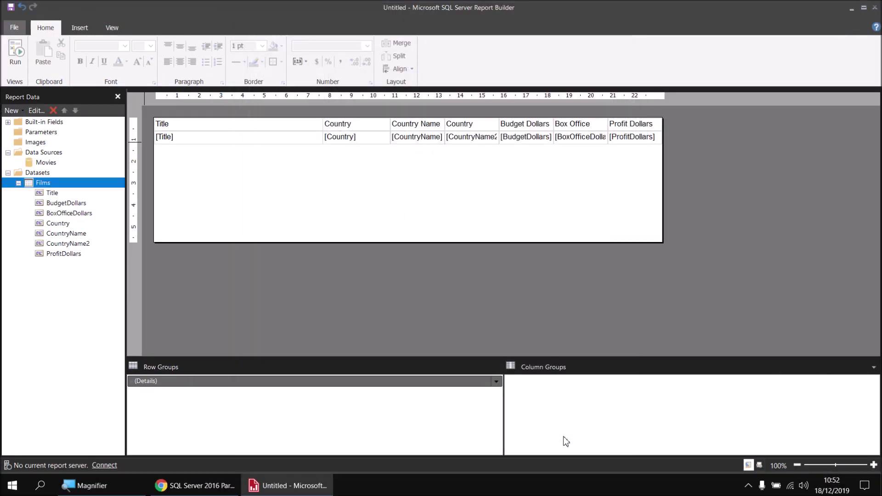
left_click(14, 64)
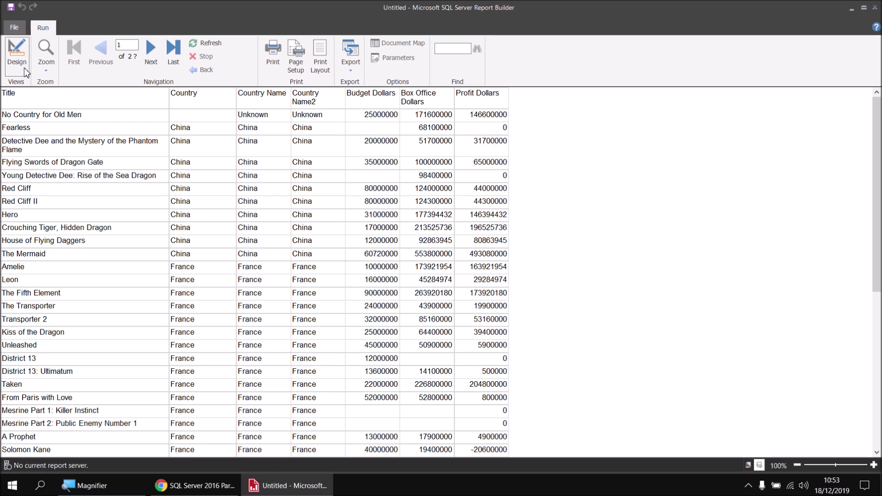
left_click(17, 53)
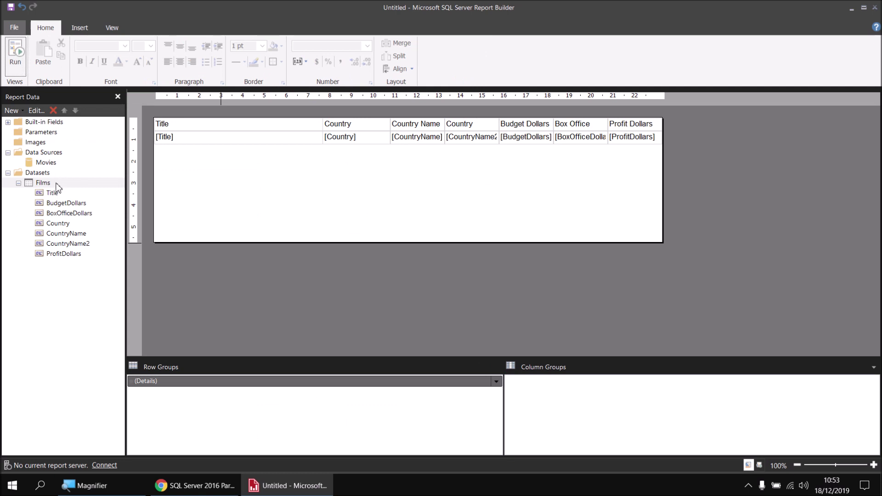
Add a new calculated field named ProfitDollars2 to the Films dataset.
right_click(57, 184)
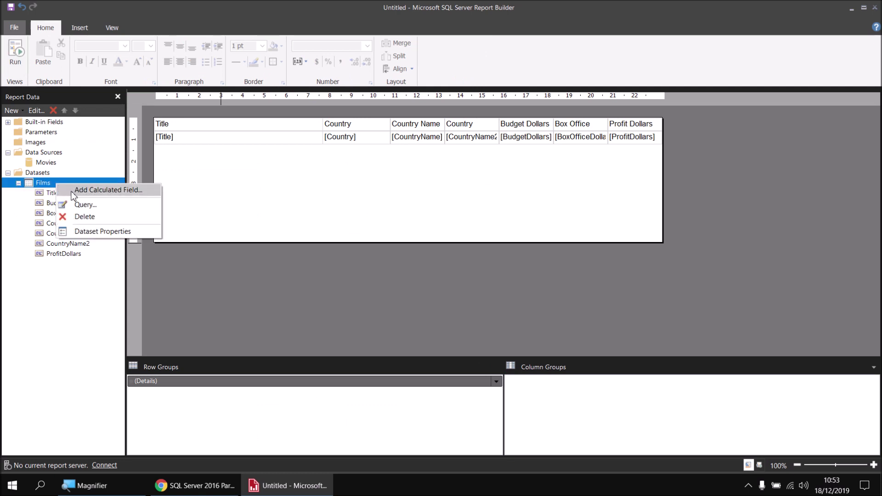
left_click(72, 192)
left_click(365, 270)
type("Profit")
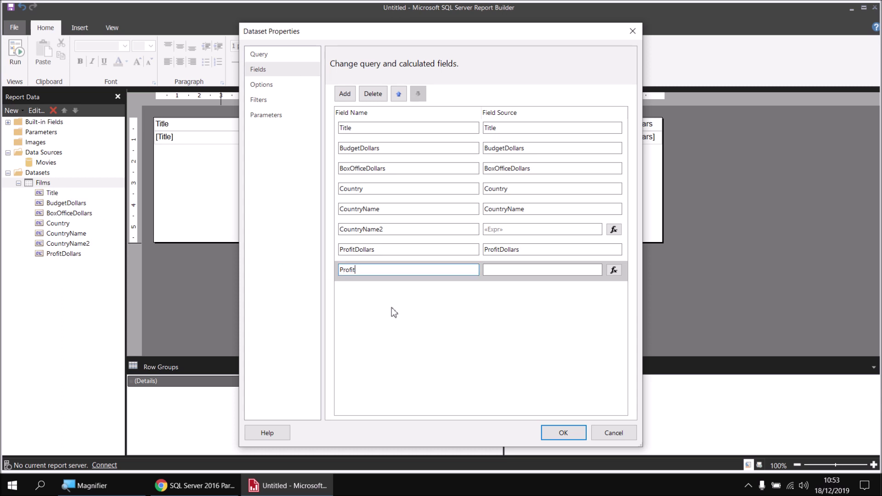
type("Dollars2")
Define ProfitDollars2 as =Fields!BoxOfficeDollars.Value-Fields!BudgetDollars.Value and save the dataset.
left_click(615, 271)
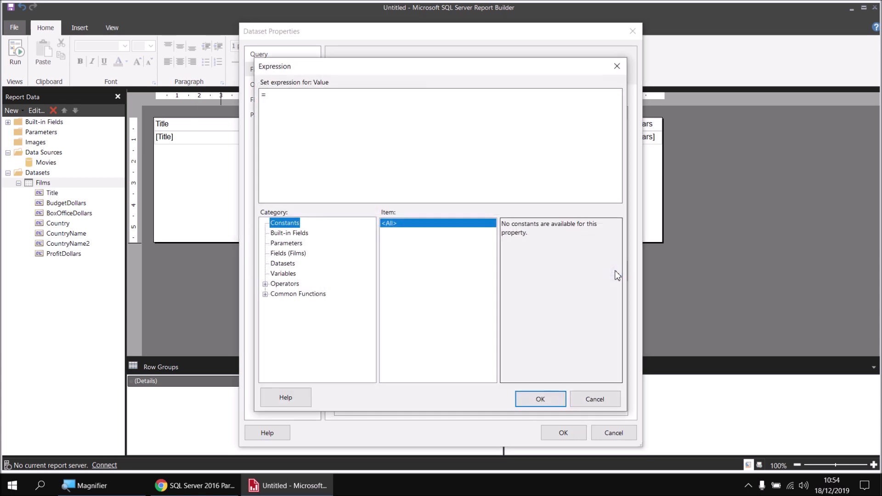
left_click(302, 253)
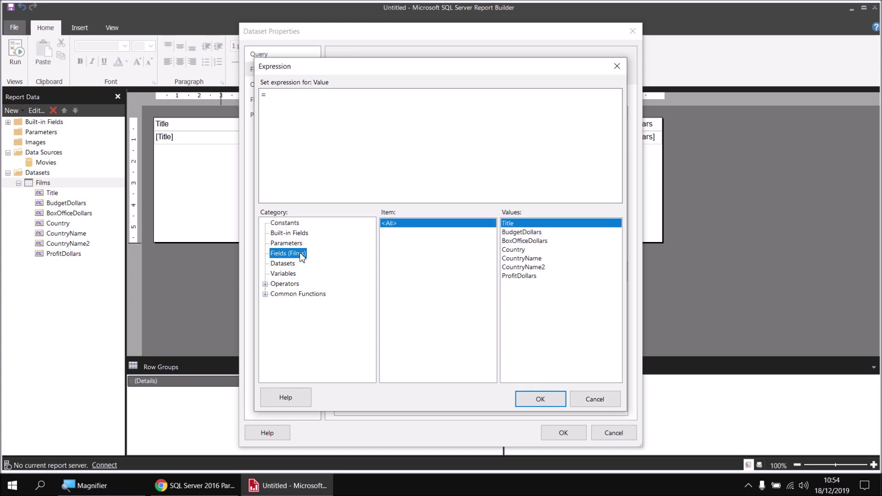
double_click(536, 242)
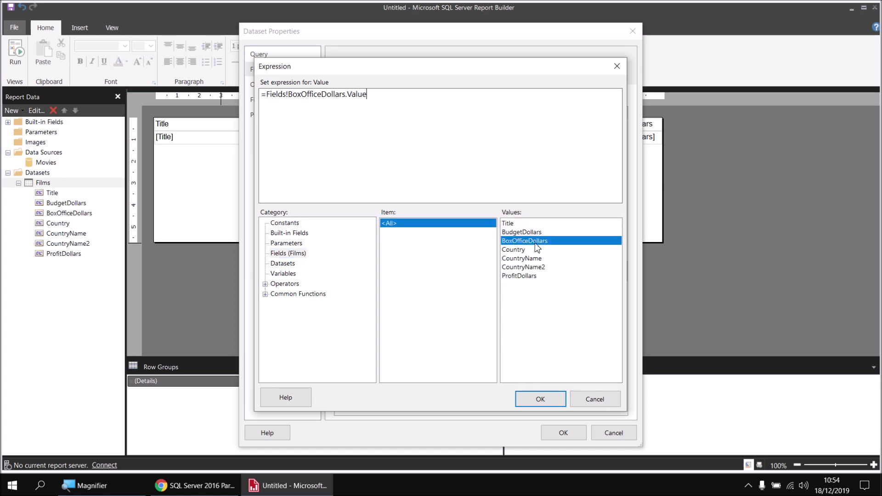
type("-")
double_click(526, 232)
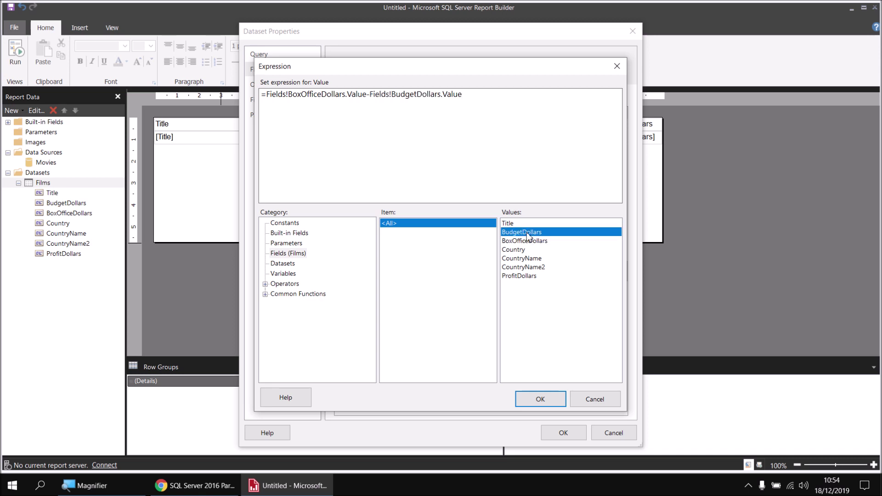
left_click(541, 397)
left_click(564, 434)
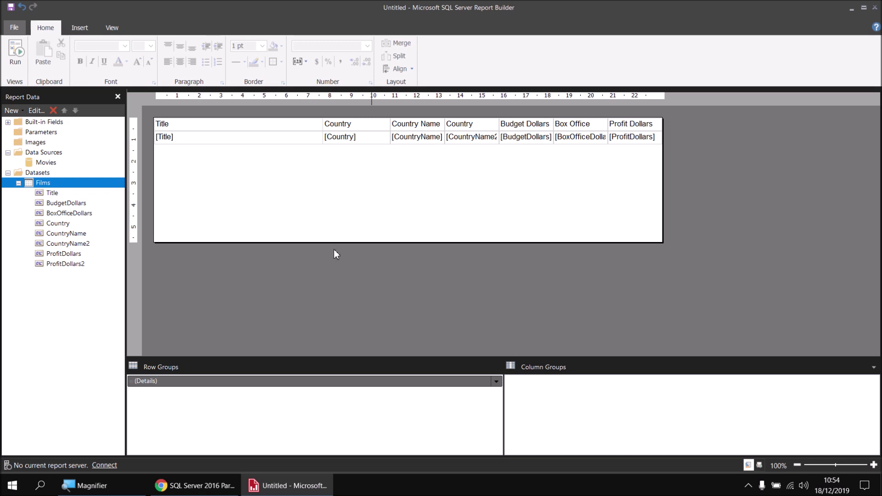
Add ProfitDollars2 as a new table column after Profit Dollars, preview it, and return to design.
left_click_drag(54, 268, 660, 142)
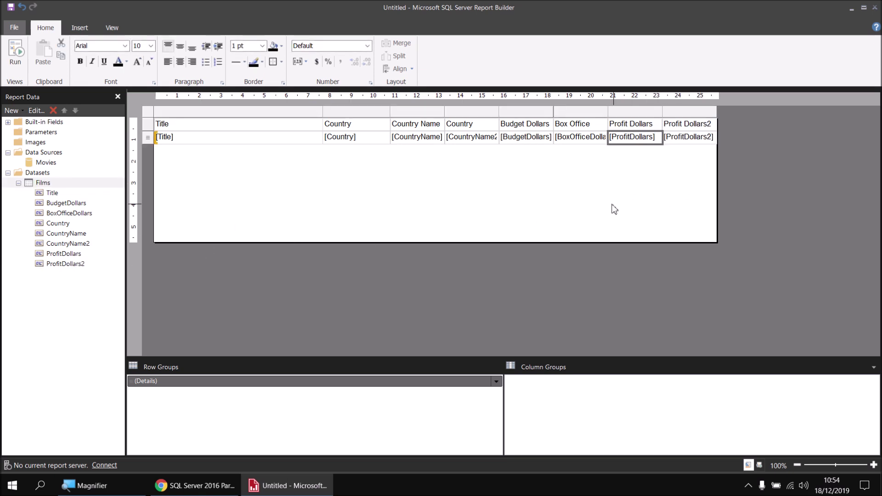
left_click(14, 63)
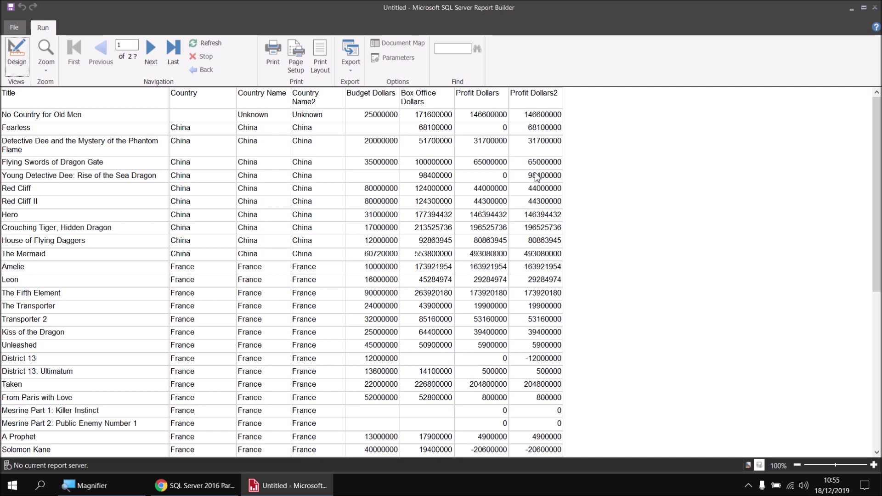
left_click(17, 60)
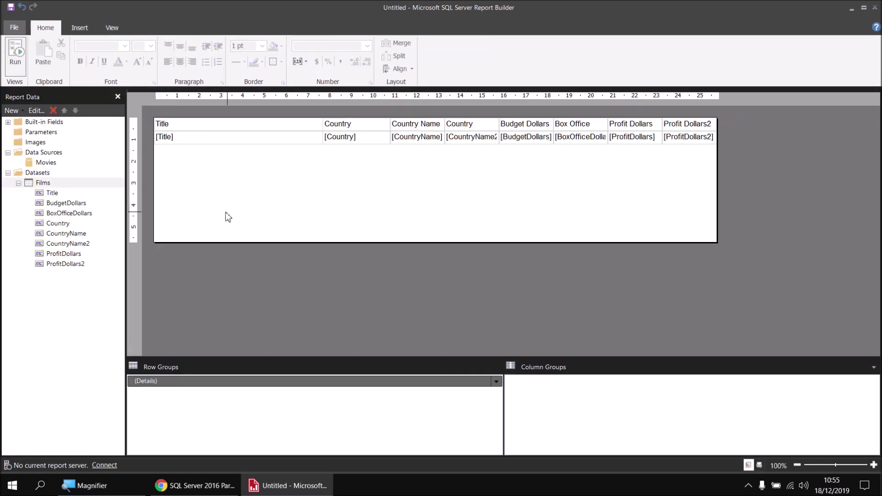
Open ProfitDollars2's expression in a widened editor and insert IIf(IsNothing( after the equals sign.
right_click(70, 265)
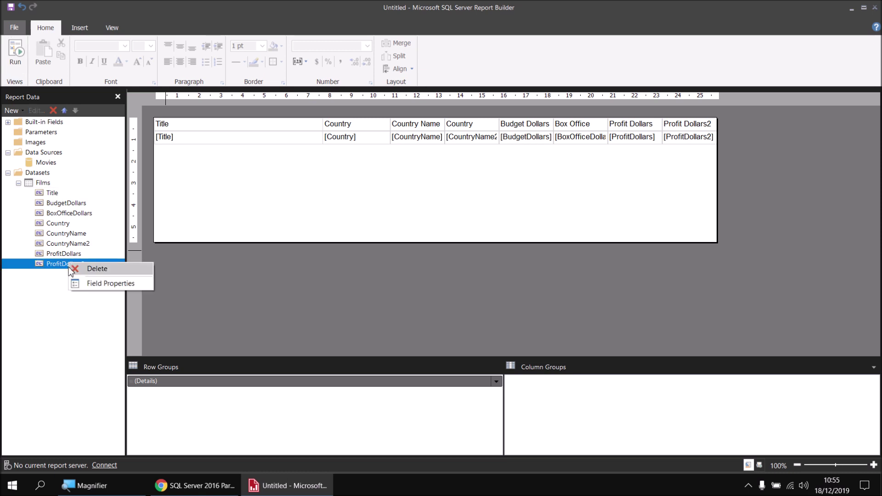
left_click(111, 284)
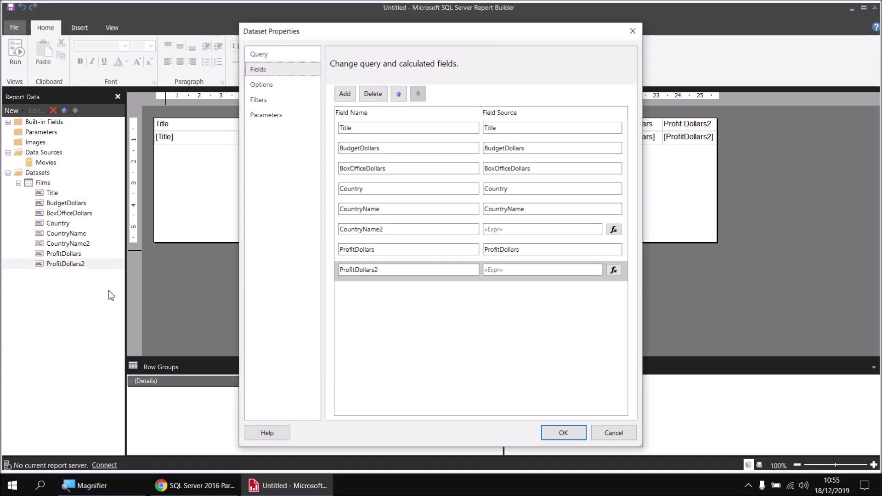
left_click(615, 271)
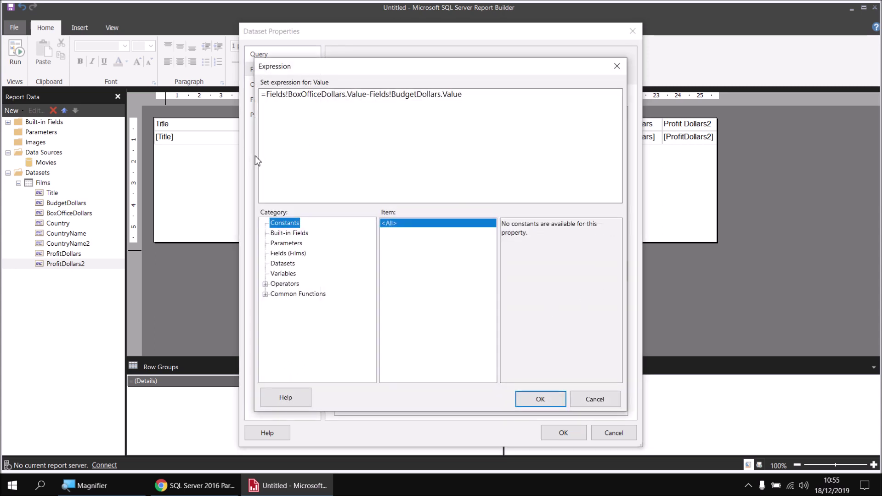
left_click_drag(254, 155, 74, 156)
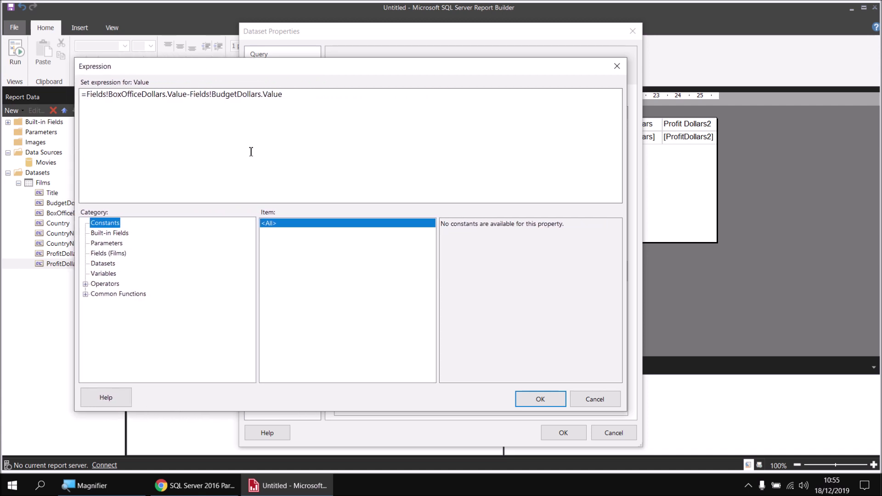
left_click_drag(627, 159, 763, 159)
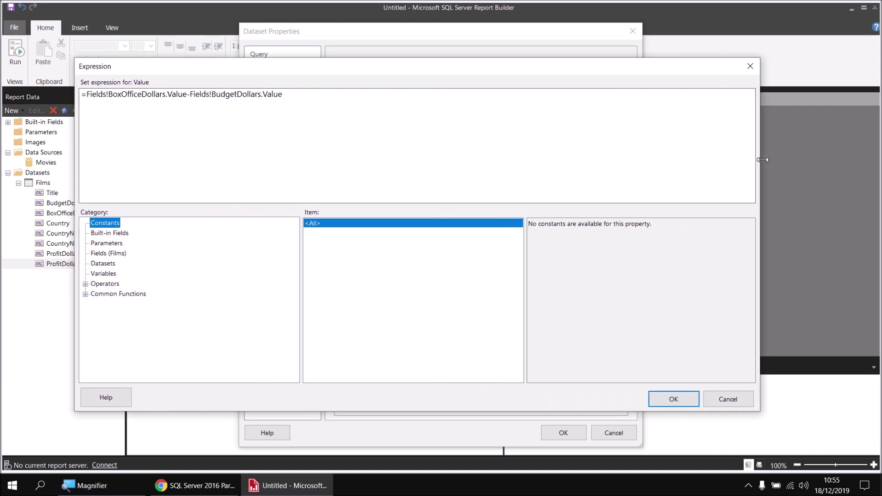
left_click(87, 95)
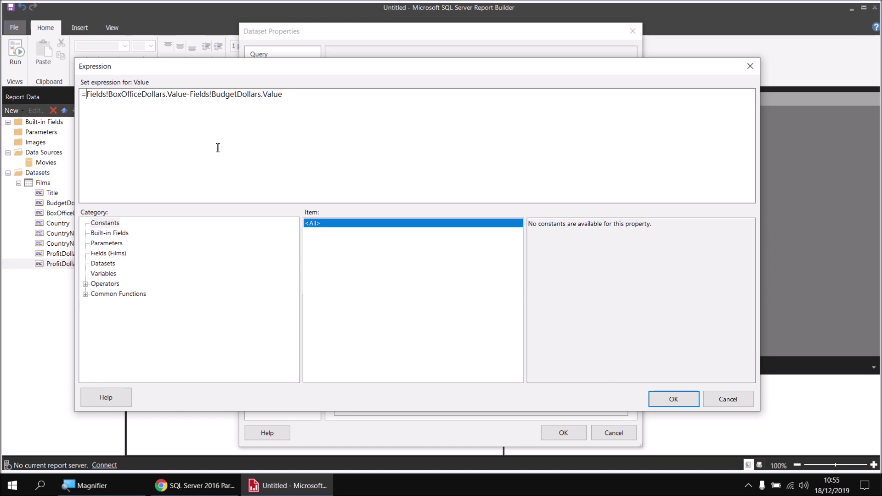
type("IIf(")
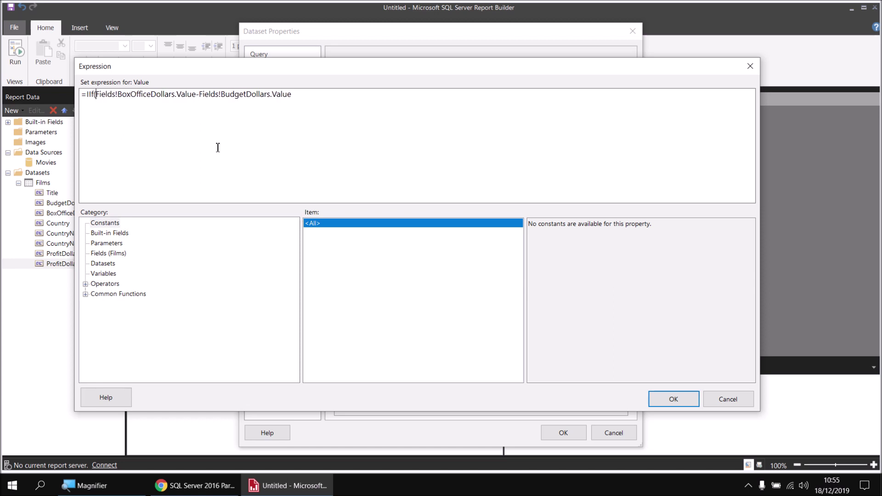
type("IsNothi")
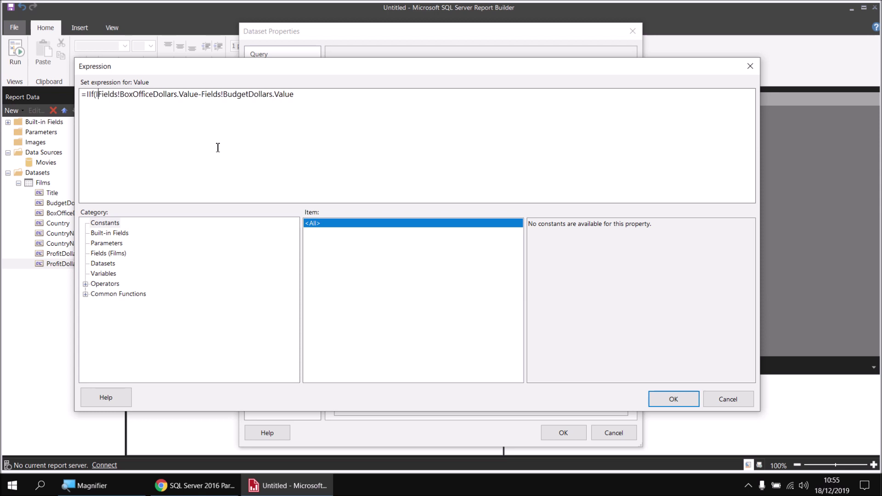
type("ng")
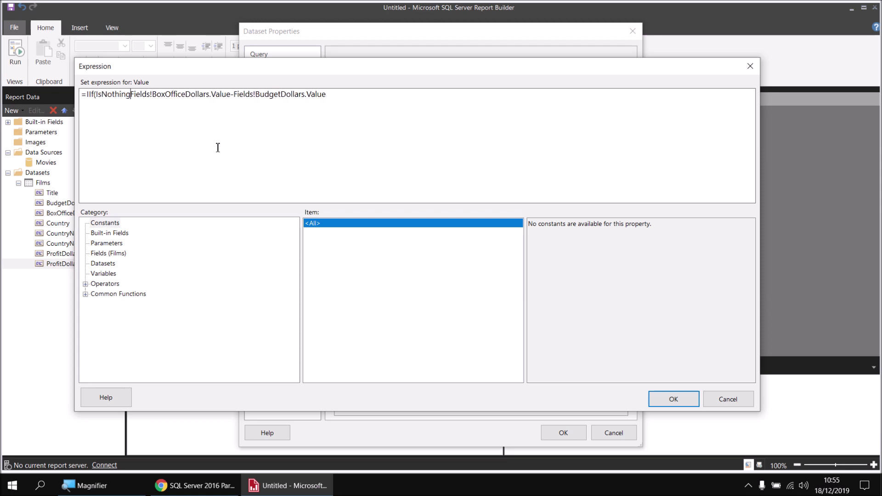
type("(")
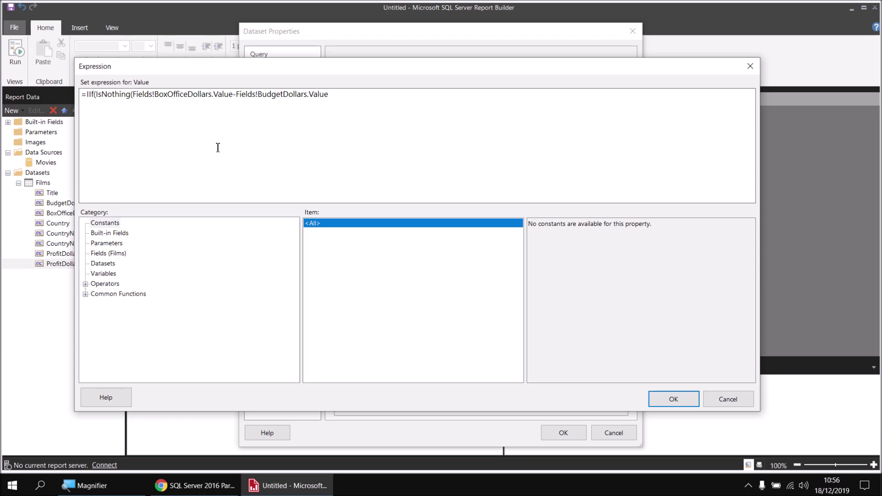
Build the condition IsNothing(BudgetDollars) Or IsNothing(BoxOfficeDollars) with 0 as the true result.
left_click(119, 254)
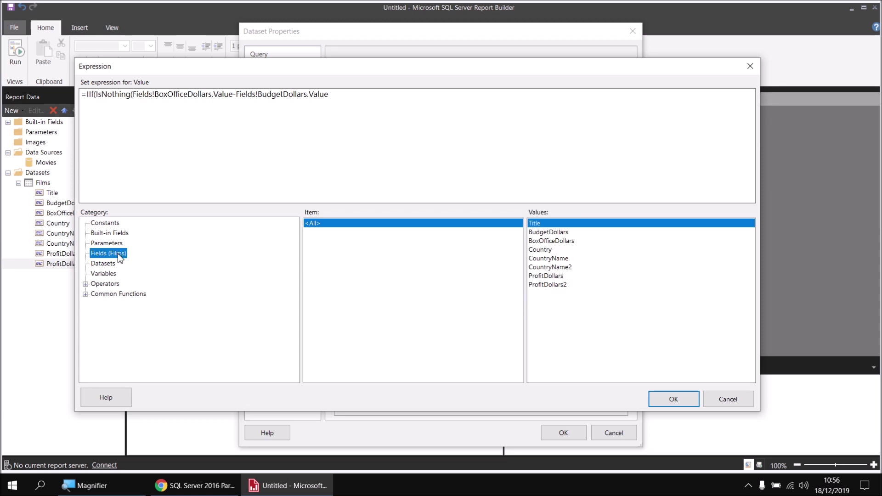
double_click(544, 234)
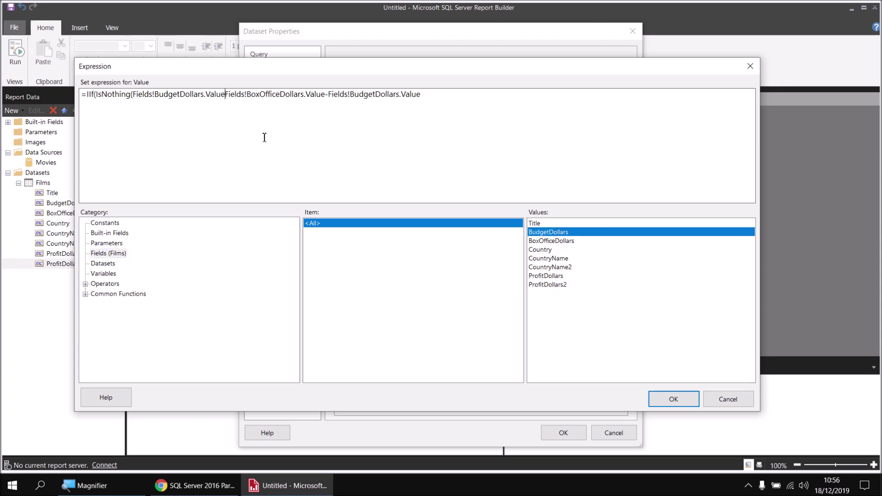
type(")")
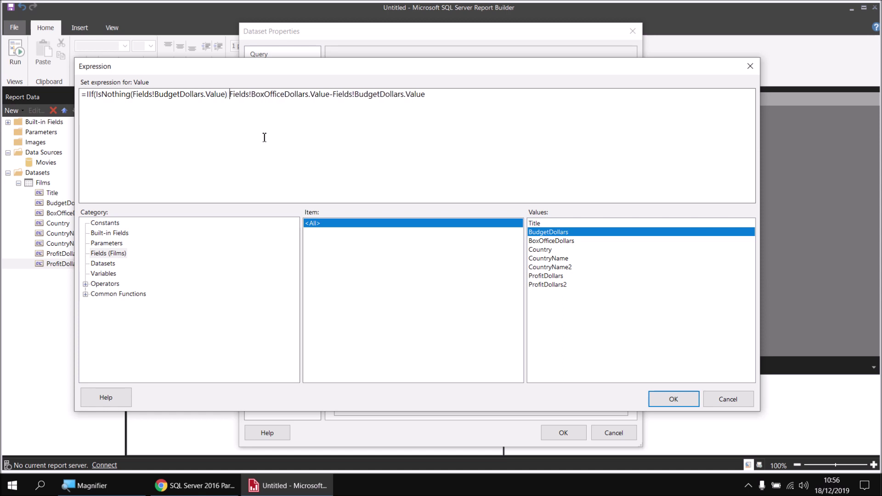
type(" Or")
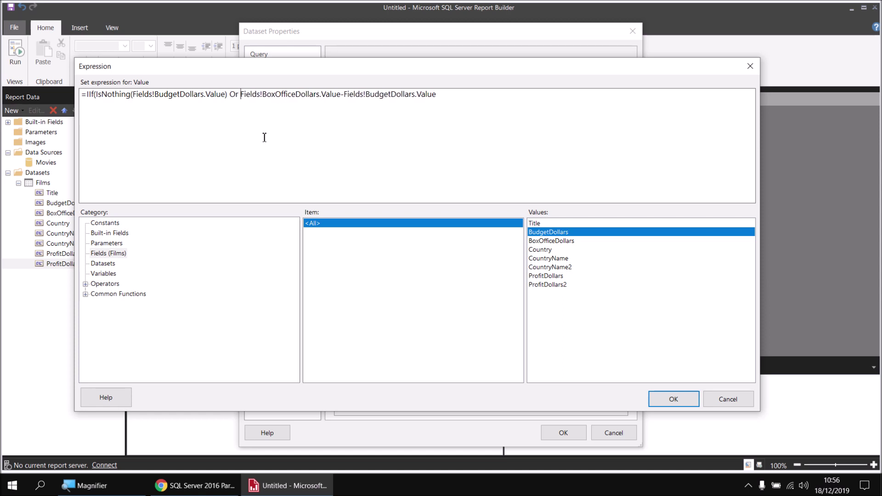
type("IsNothing(")
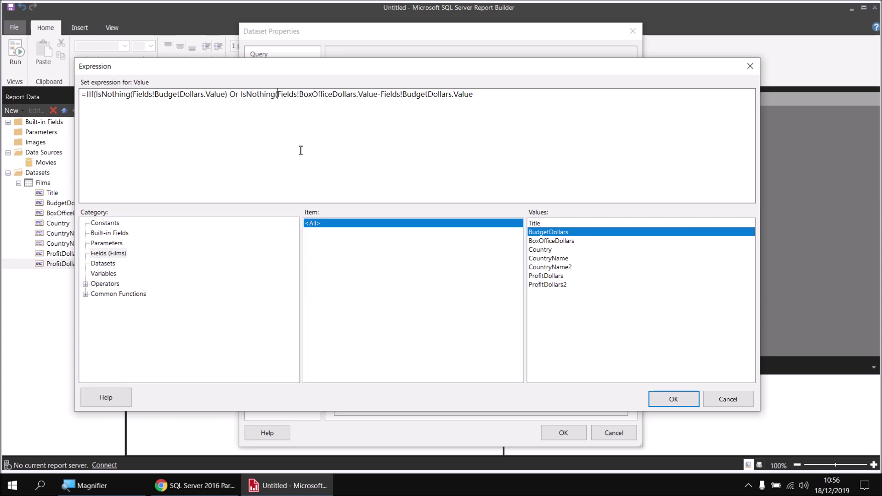
double_click(568, 242)
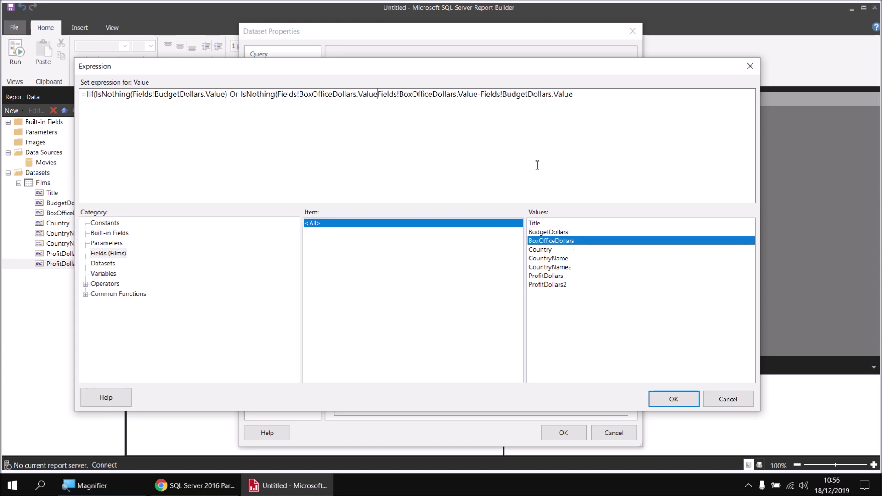
type(")")
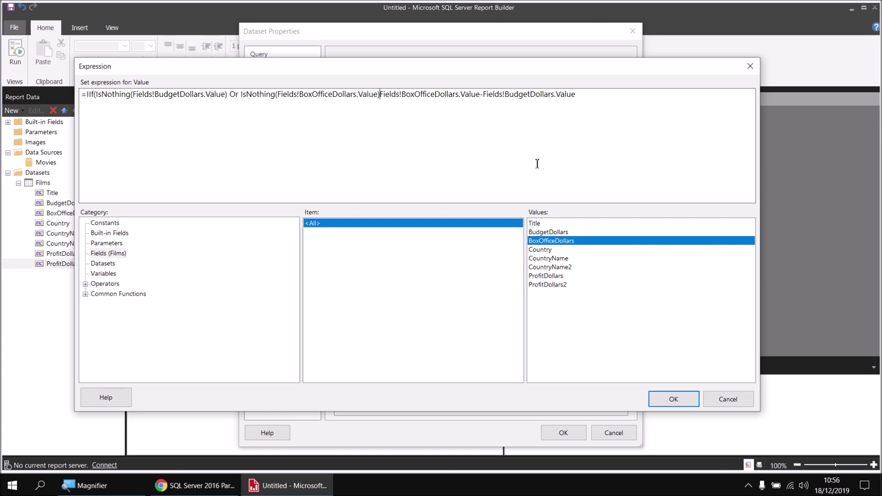
type(",0")
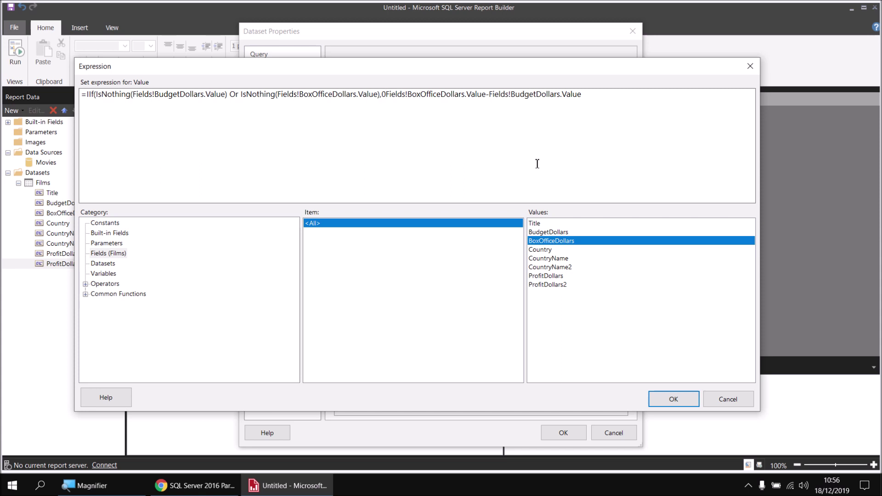
type(",")
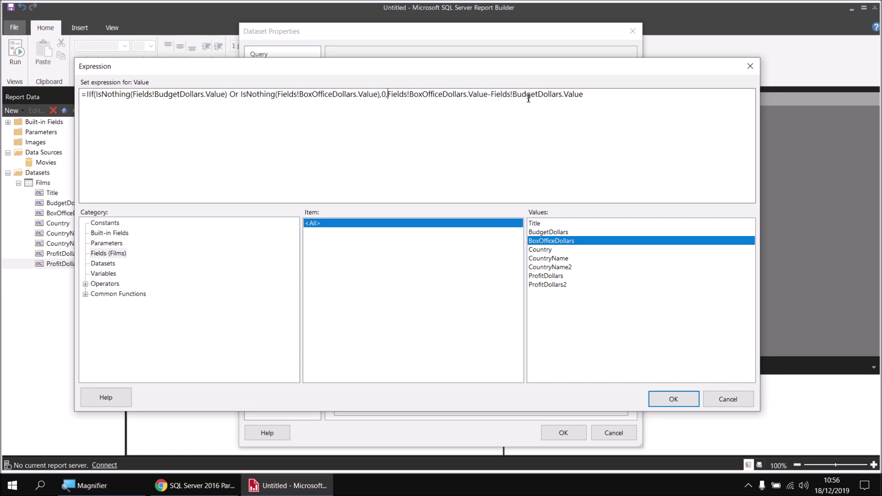
Close the IIf expression, save the field changes, and run the report preview.
left_click(603, 97)
left_click(676, 400)
left_click(574, 436)
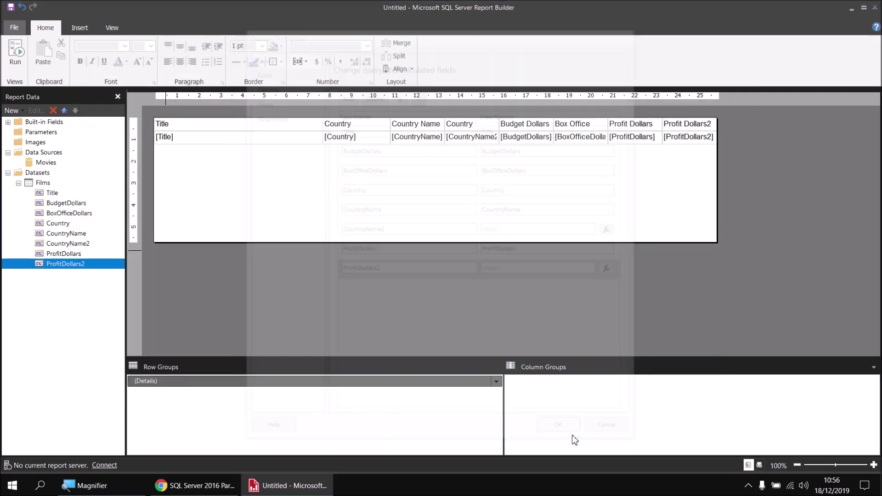
left_click(15, 51)
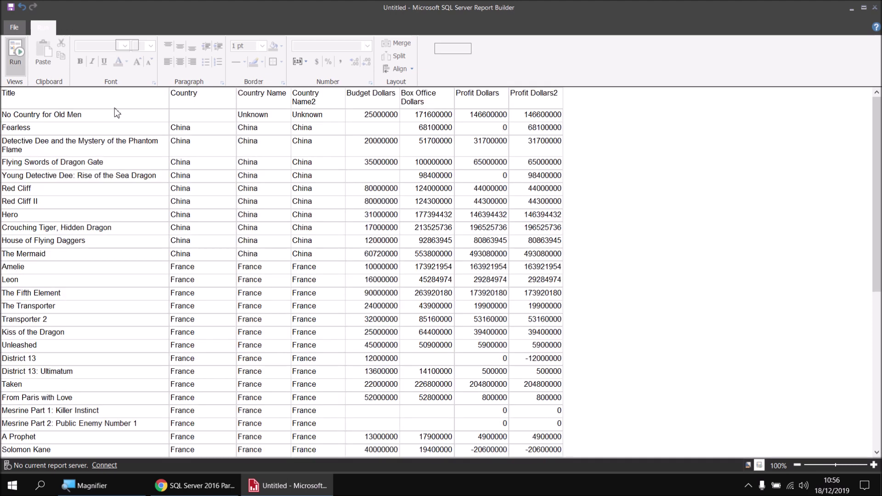